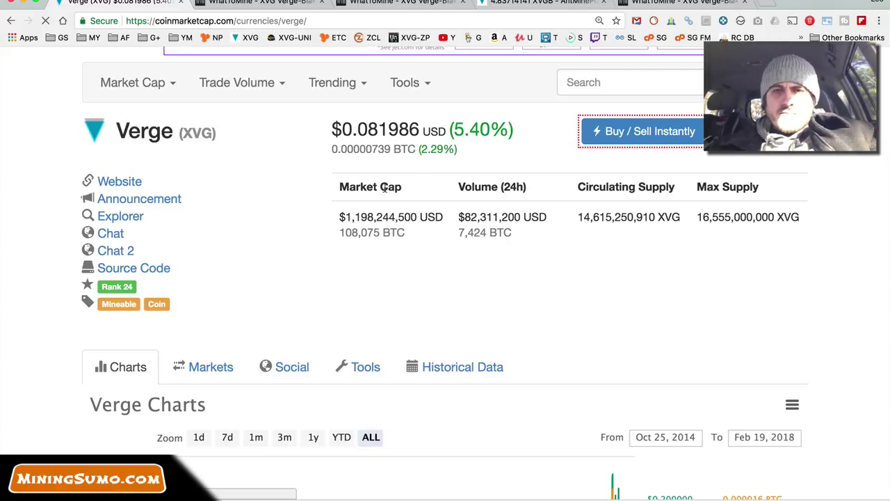
Examine the AntMinePool wallet page's last 24 hours of payouts, balance and blake2s hashrate, plus its miners list.
left_click(525, 3)
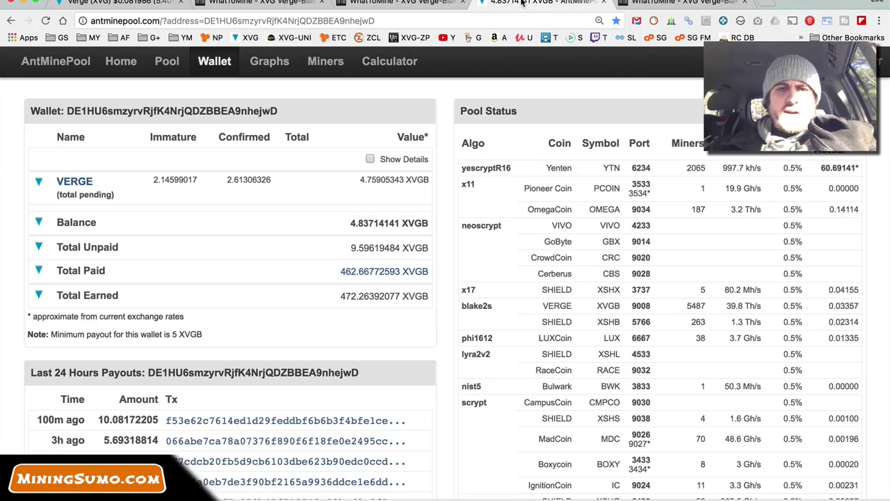
scroll(333, 206, "down", 2)
scroll(333, 205, "down", 5)
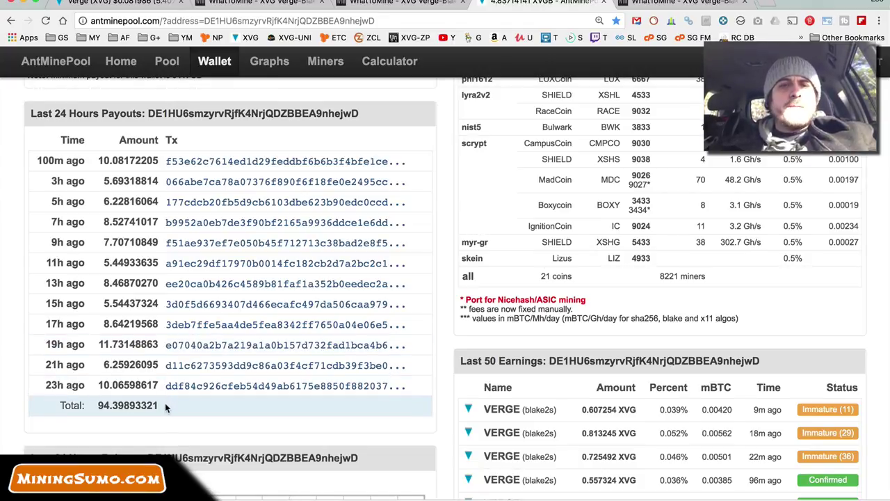
scroll(166, 408, "down", 4)
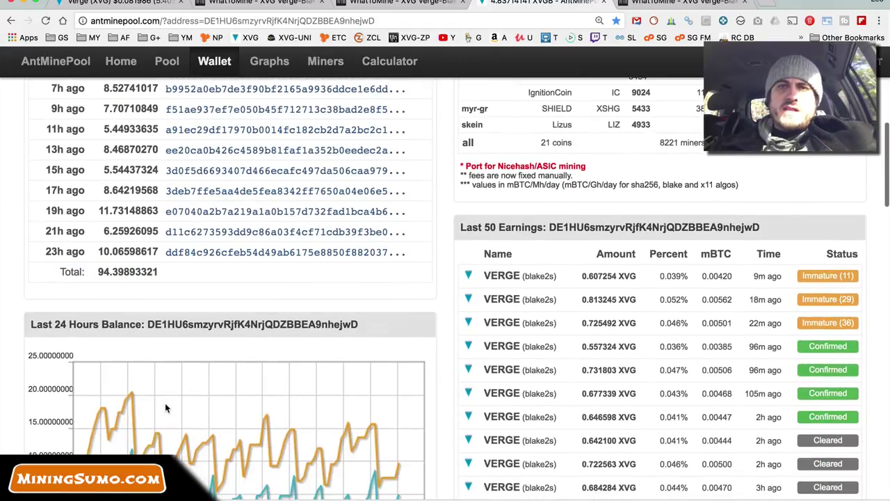
scroll(165, 408, "down", 5)
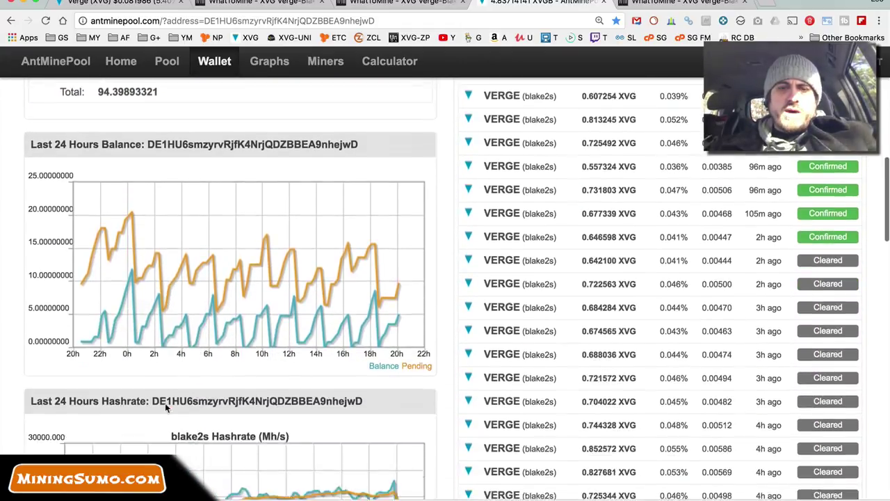
scroll(166, 408, "down", 8)
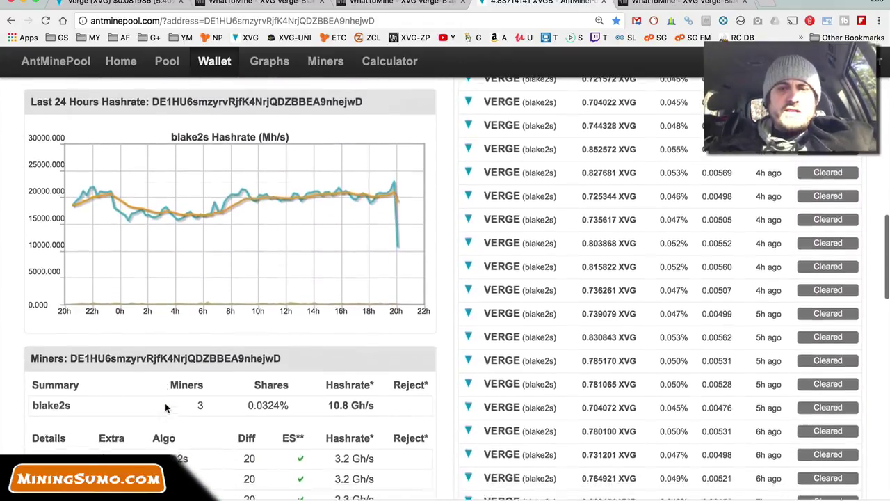
scroll(165, 408, "down", 1)
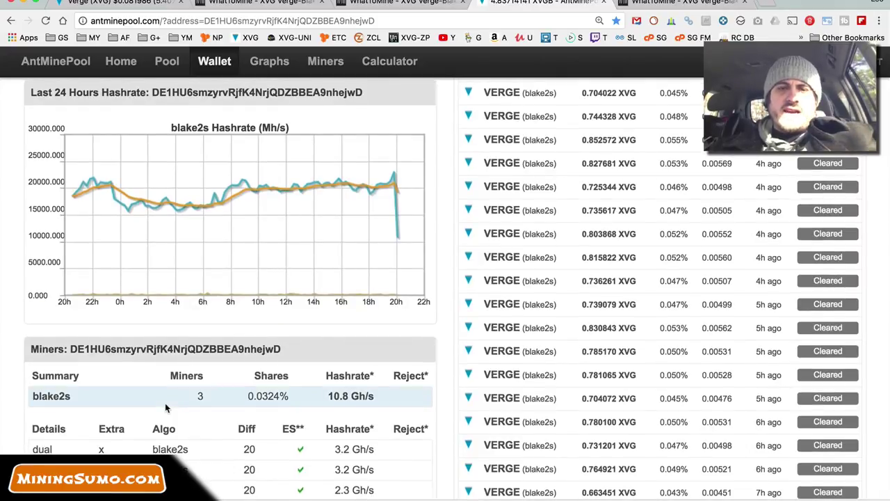
scroll(165, 403, "down", 2)
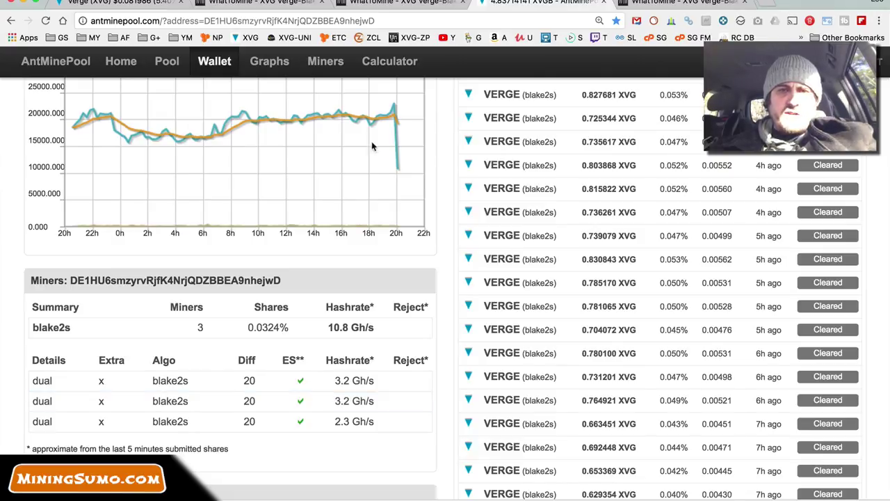
mouse_move(396, 165)
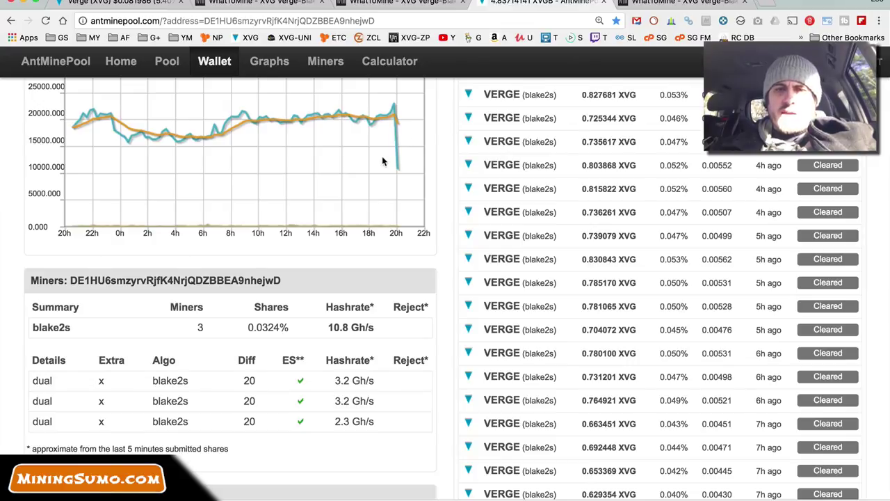
scroll(382, 160, "up", 3)
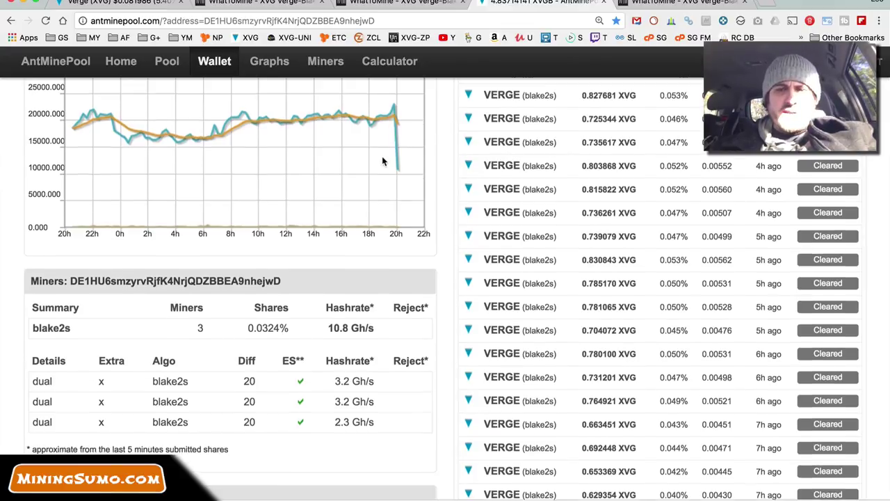
scroll(382, 160, "down", 1)
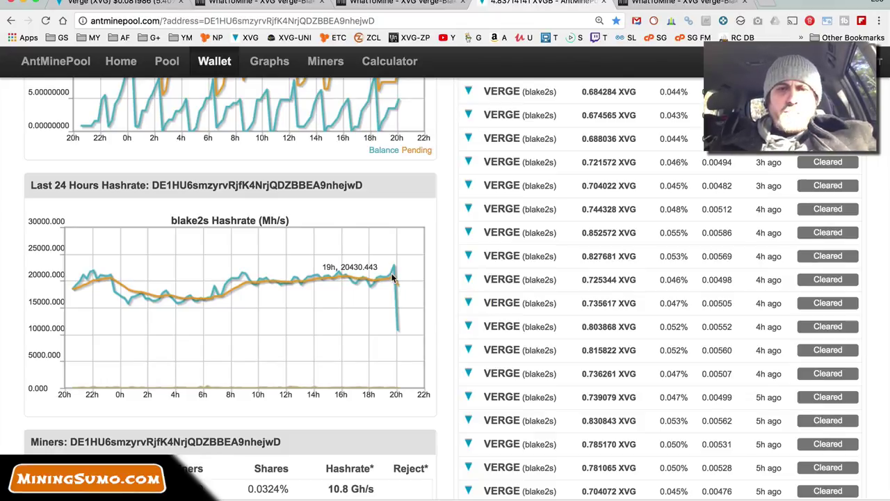
Switch to Excel and review the mining cost and income figures for 6 rigs and 1 rig, including income without electricity.
key("super+Tab")
key("super+Tab")
key("super+Tab")
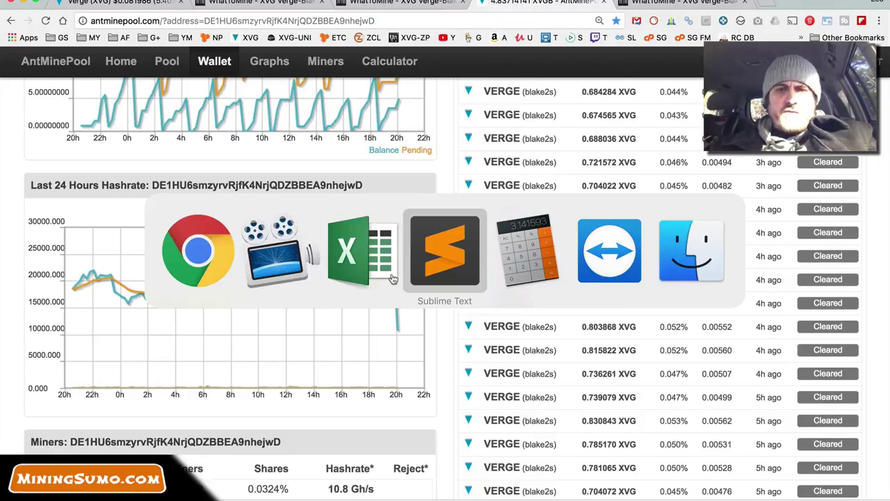
key("super+shift+Tab")
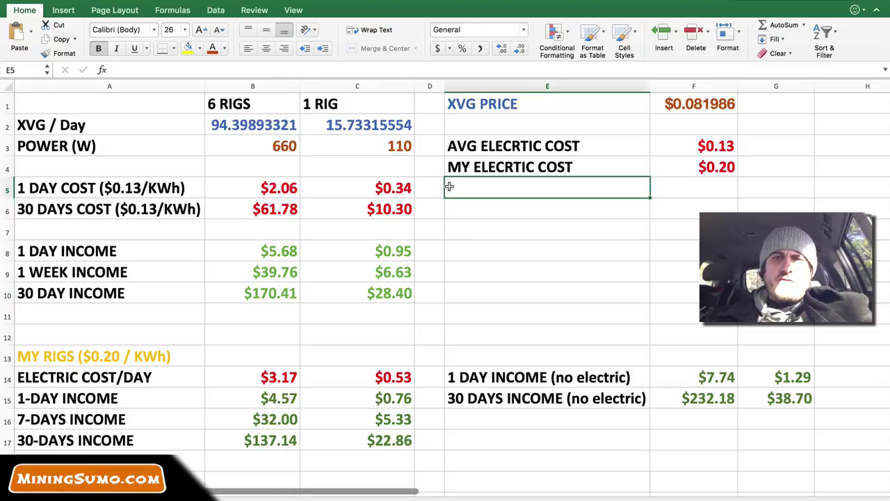
scroll(449, 186, "down", 3)
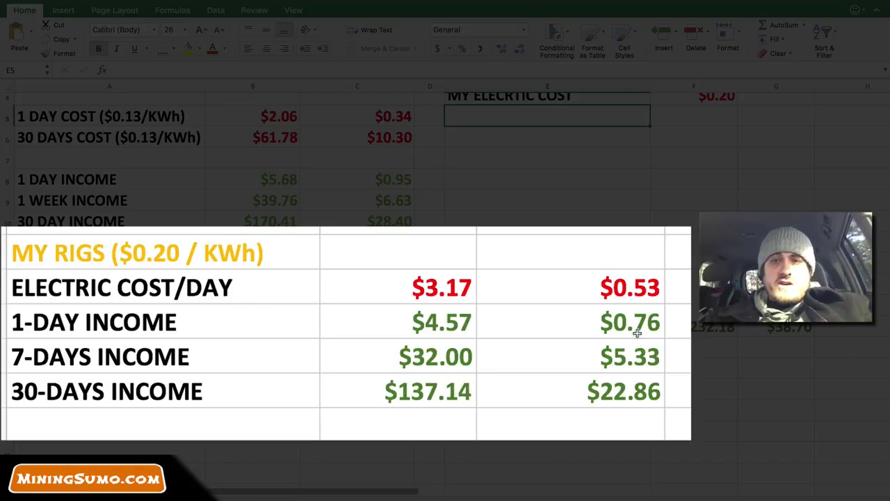
scroll(687, 315, "right", 2)
scroll(687, 315, "right", 3)
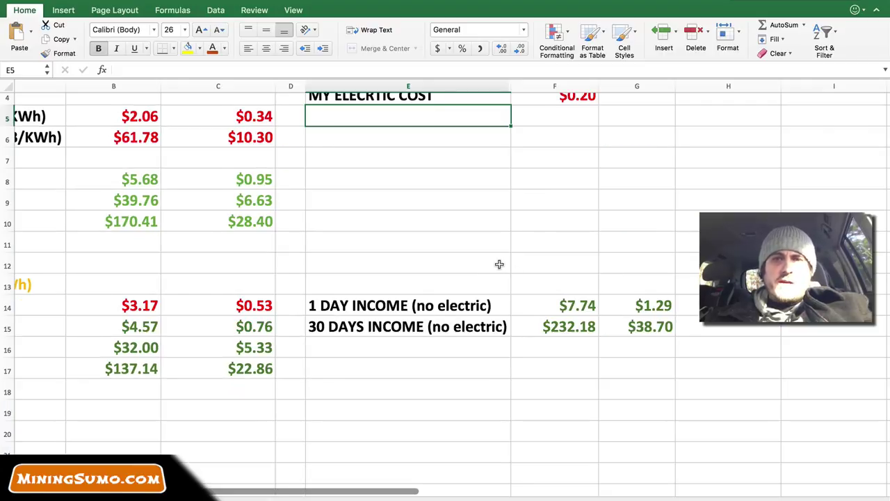
scroll(499, 264, "up", 3)
Switch to Chrome and set the hash rate in the first WhatToMine Verge-Blake (2s) calculator to 3500 Mh/s.
key("super+Tab")
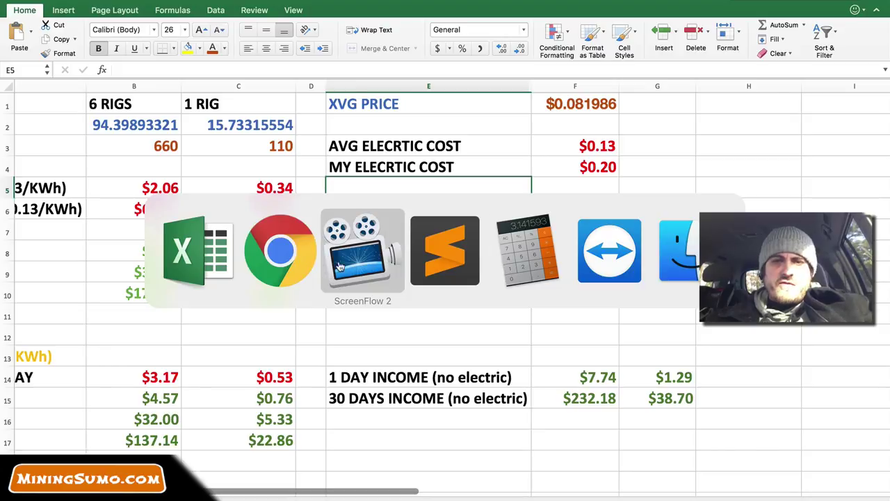
left_click(285, 256)
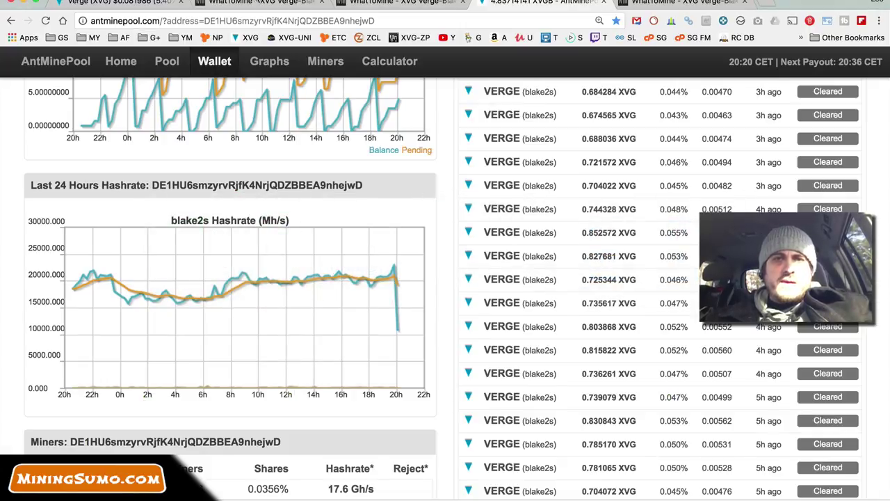
left_click(257, 4)
scroll(304, 145, "up", 5)
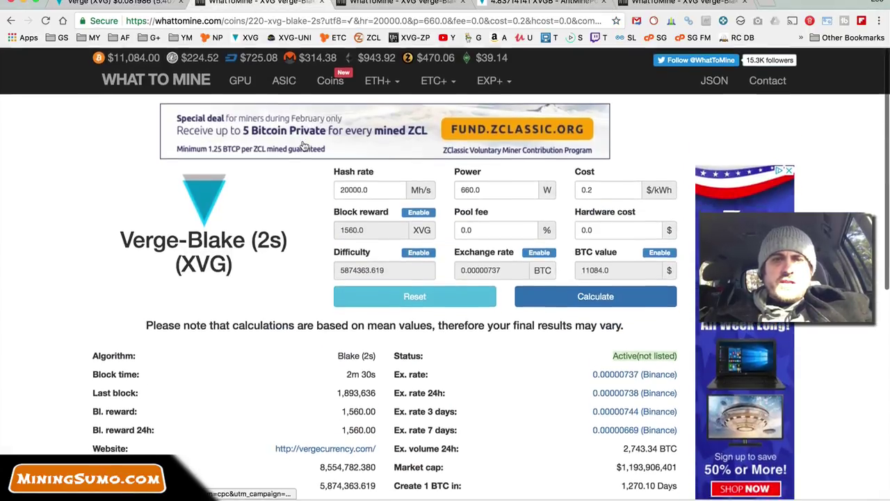
left_click_drag(374, 190, 337, 188)
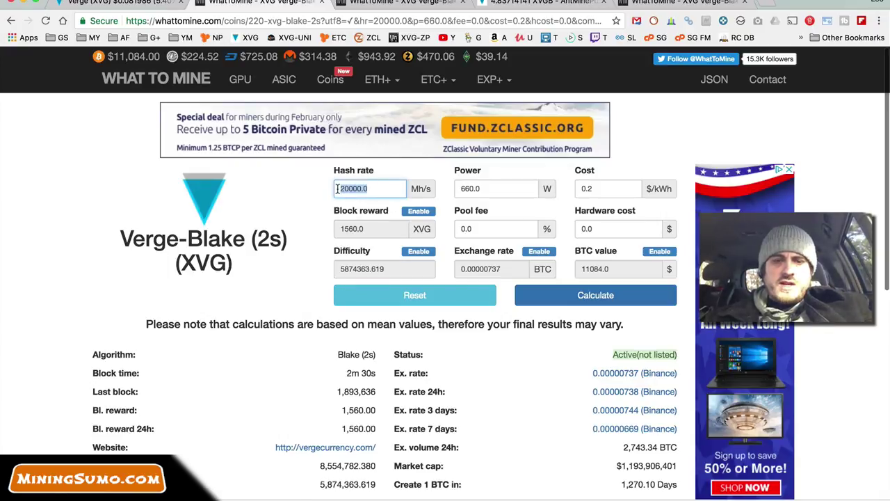
type("3500")
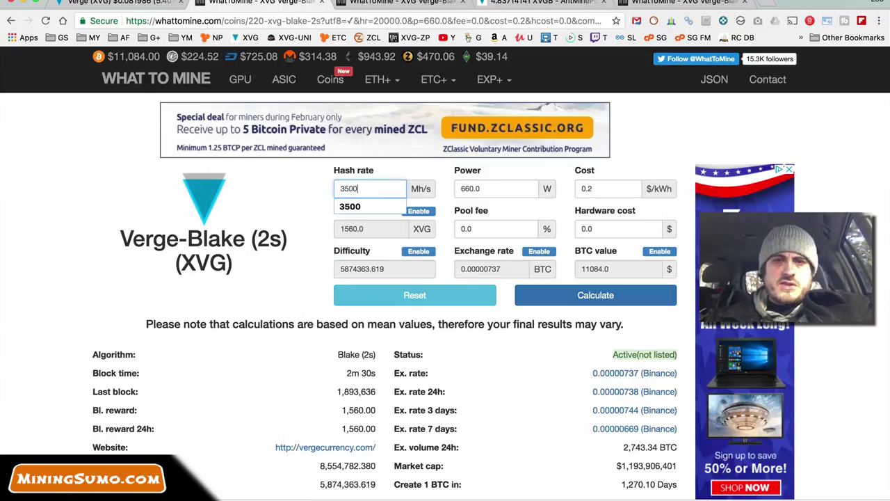
Set the power to 110 W and the electricity cost to 0.13 $/kWh, and calculate the mining rewards.
left_click(479, 188)
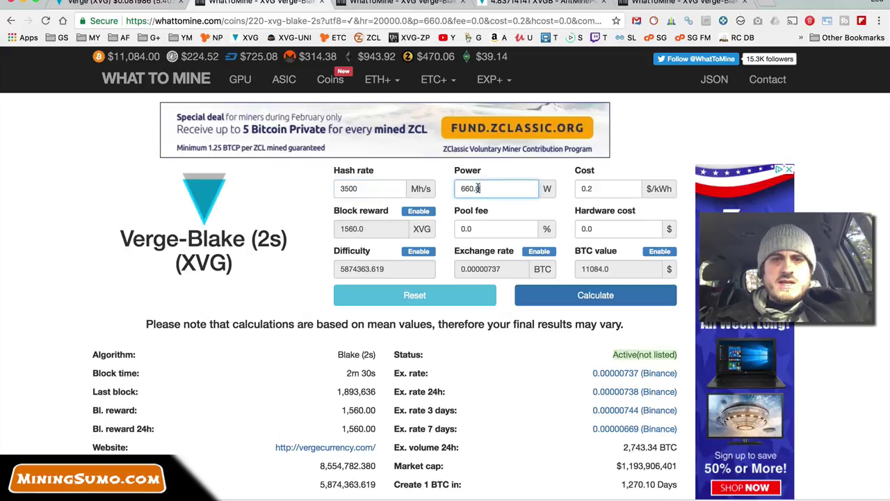
left_click_drag(478, 188, 456, 192)
key("BackSpace")
type("110")
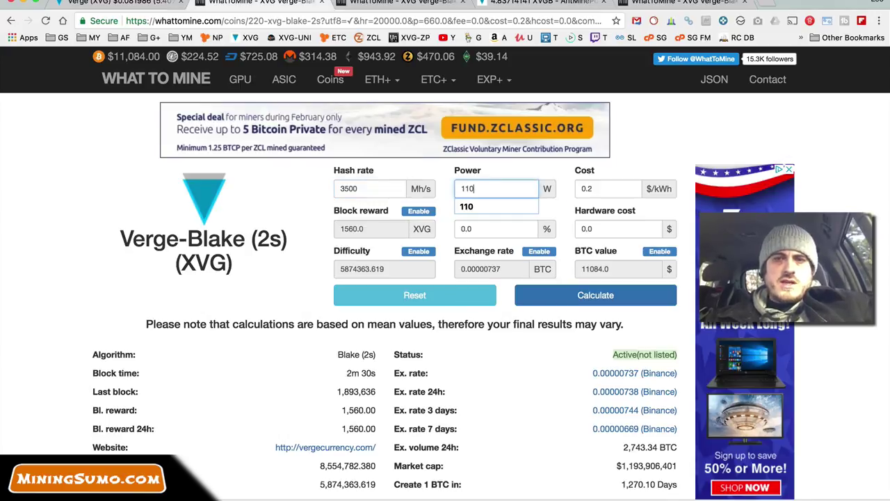
left_click(596, 191)
key("BackSpace")
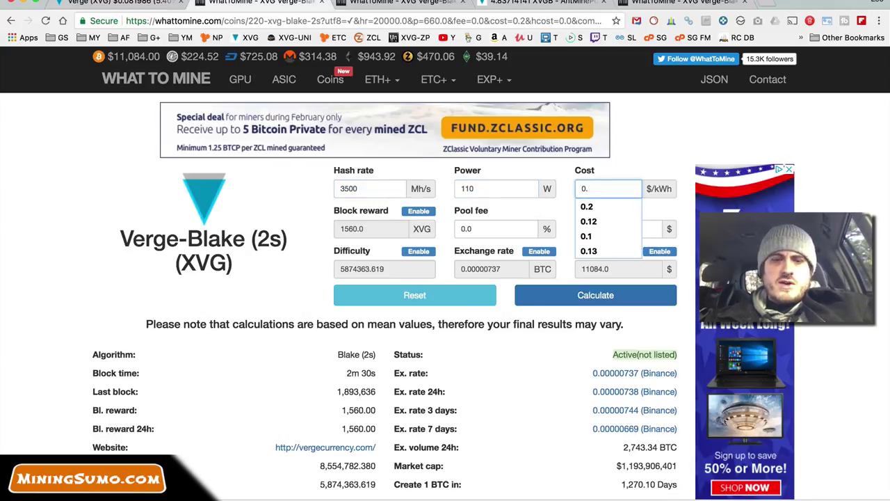
type("13")
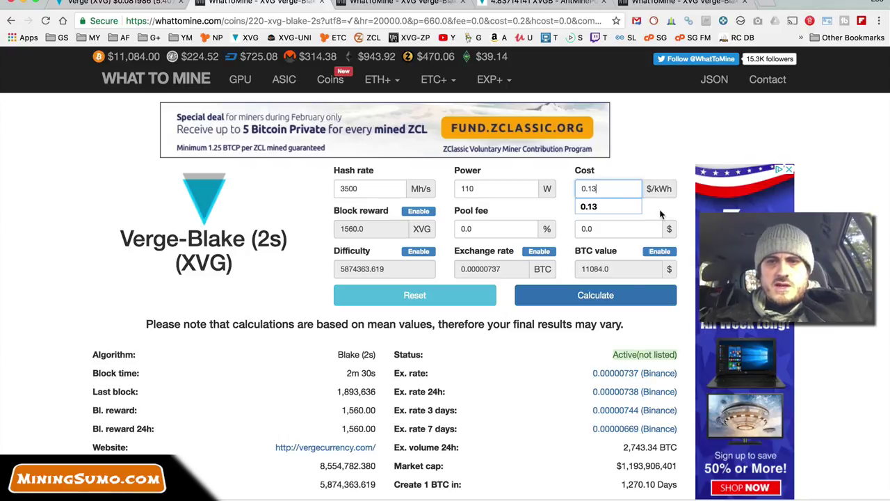
left_click(609, 297)
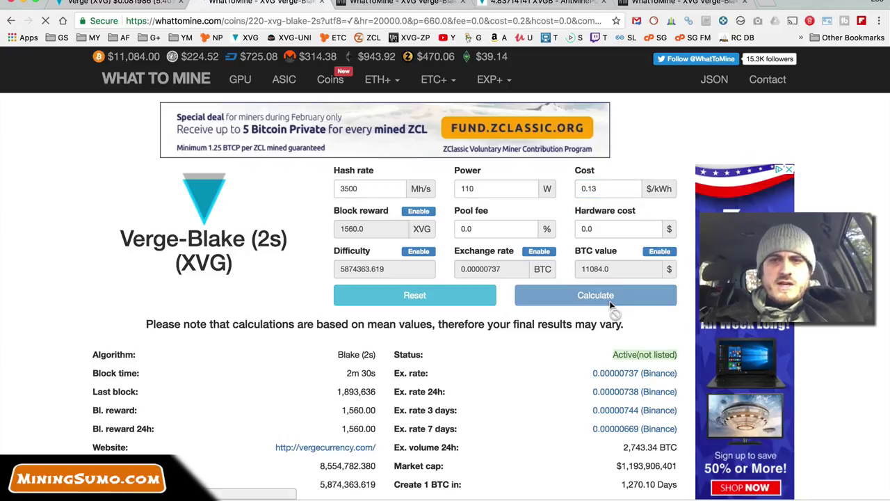
Compare the calculator's estimated rewards, costs and profit per day and month with the 1 RIG figures in the Excel spreadsheet.
scroll(609, 301, "down", 3)
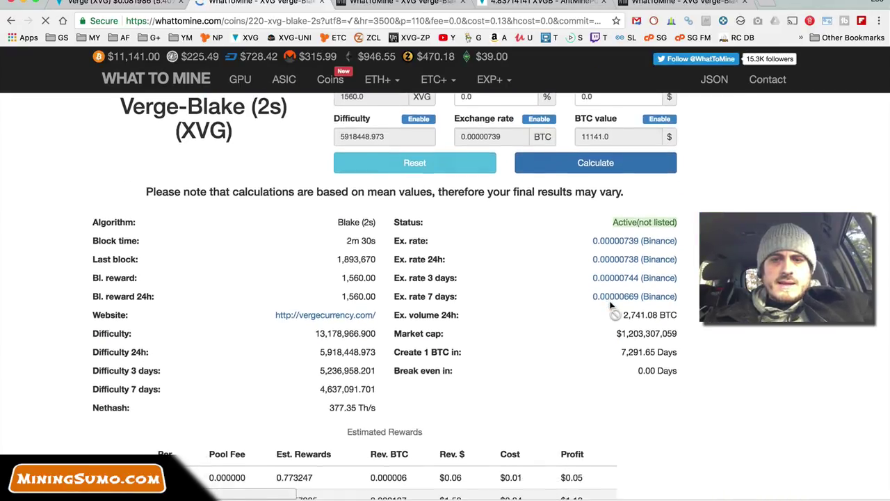
scroll(610, 300, "down", 5)
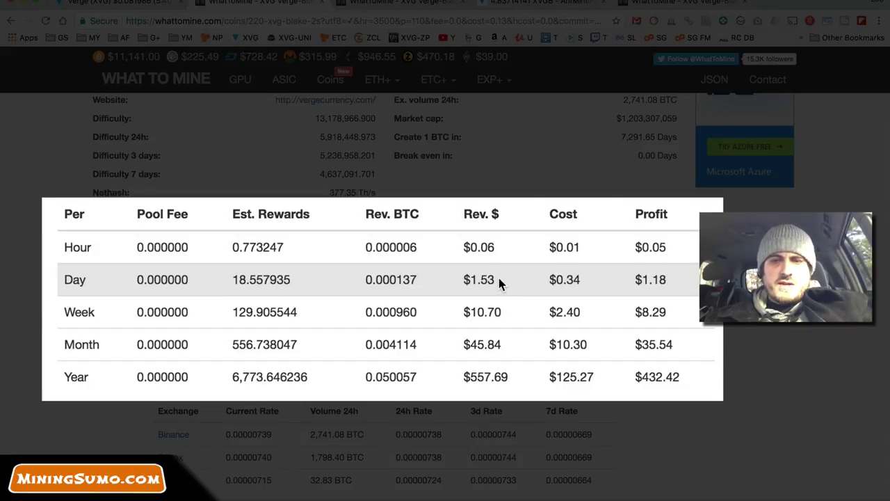
scroll(464, 286, "up", 5)
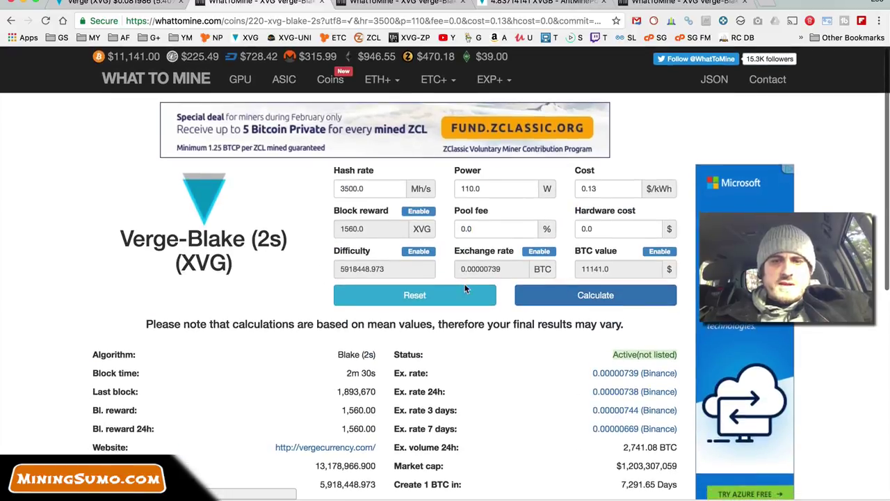
key("super+Tab")
scroll(274, 223, "left", 3)
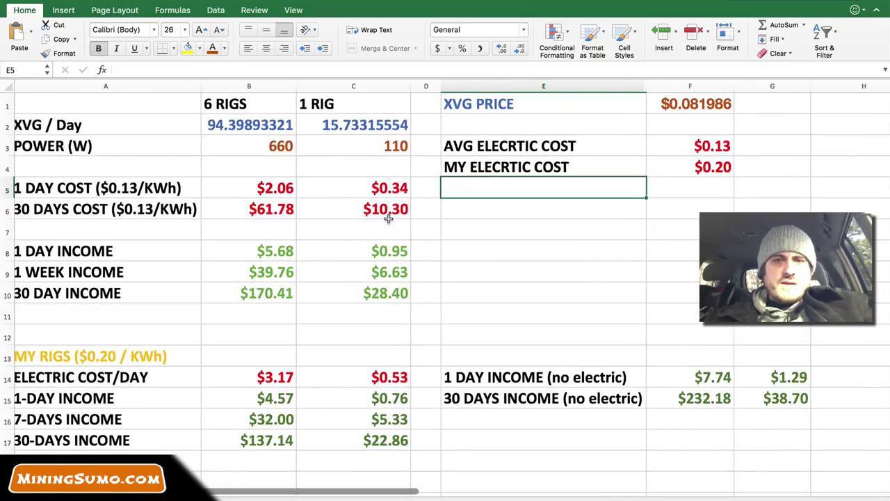
key("super+Tab")
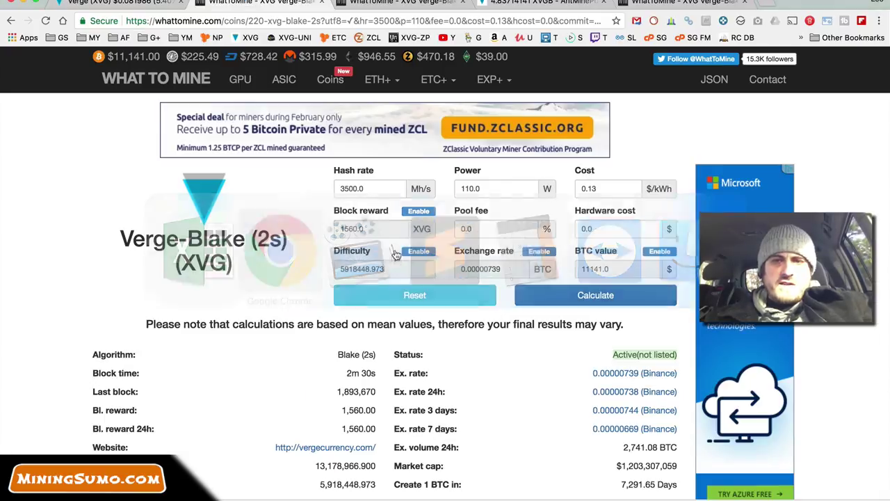
scroll(552, 395, "down", 5)
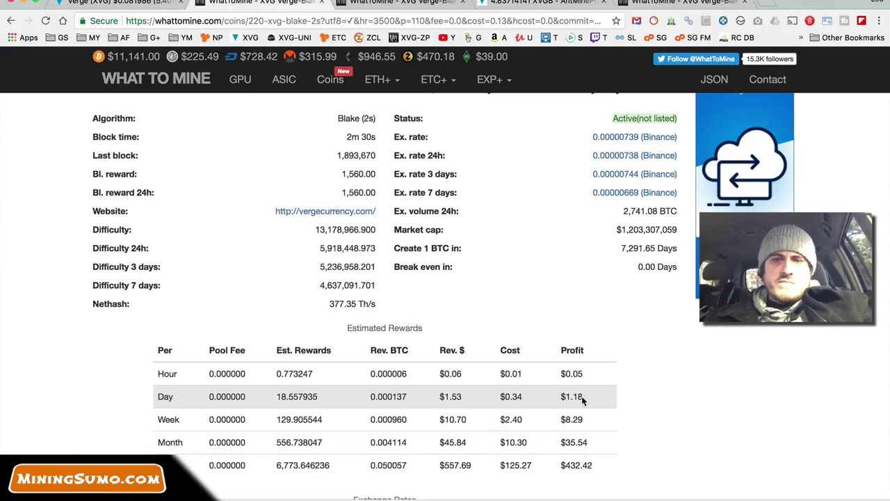
key("super+Tab")
key("super+Tab")
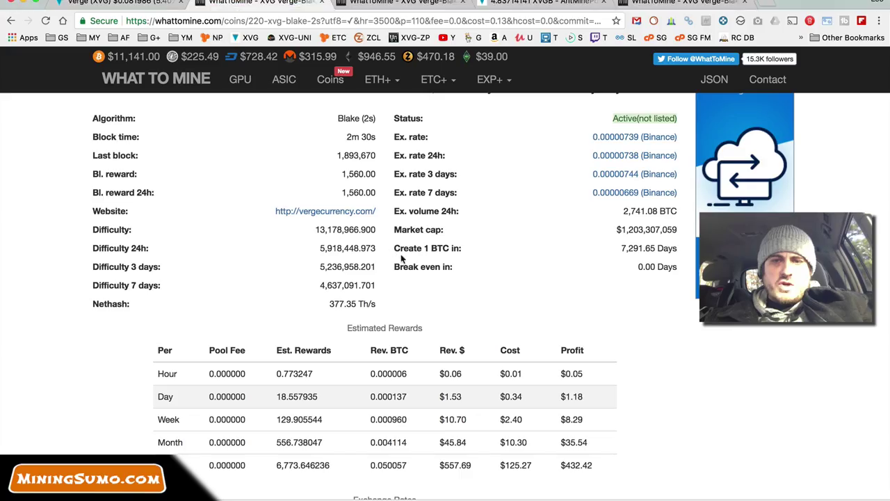
scroll(489, 333, "down", 2)
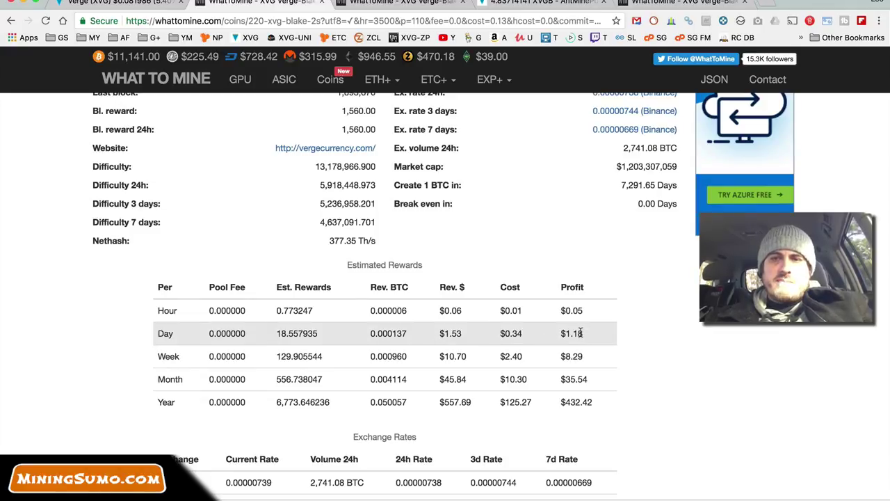
scroll(581, 334, "up", 5)
scroll(581, 335, "down", 4)
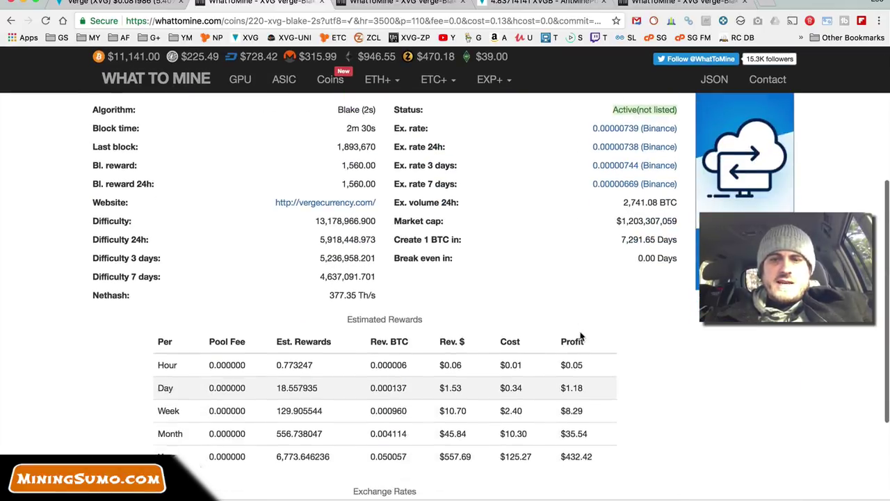
scroll(581, 337, "down", 1)
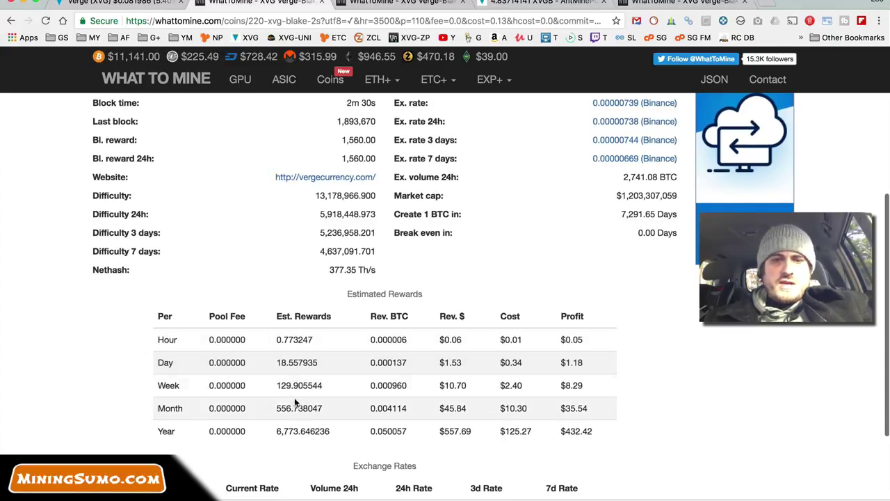
scroll(300, 374, "up", 5)
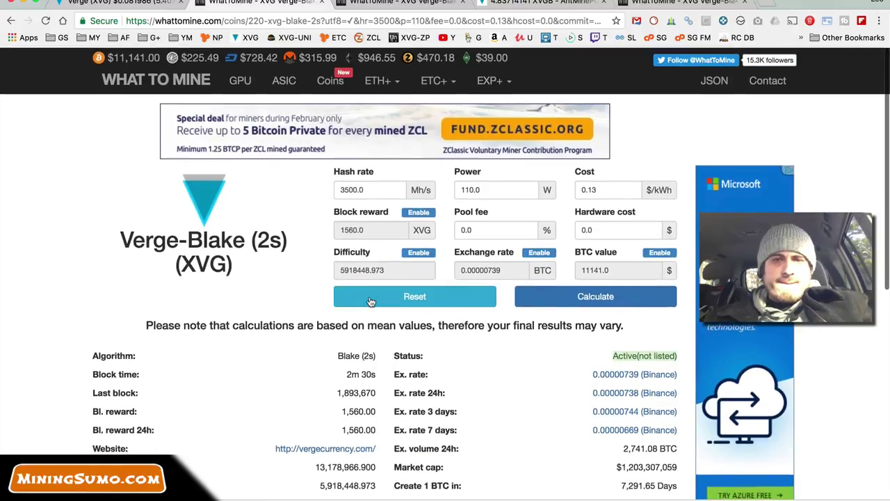
Set the hash rate in the WhatToMine Verge-Blake (2s) calculator to 21000 Mh/s.
scroll(457, 269, "down", 6)
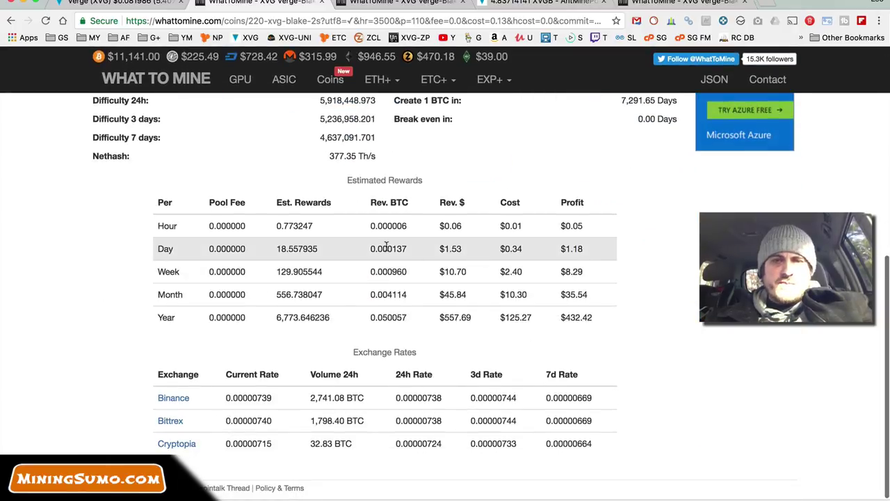
scroll(386, 245, "up", 5)
left_click_drag(376, 188, 313, 191)
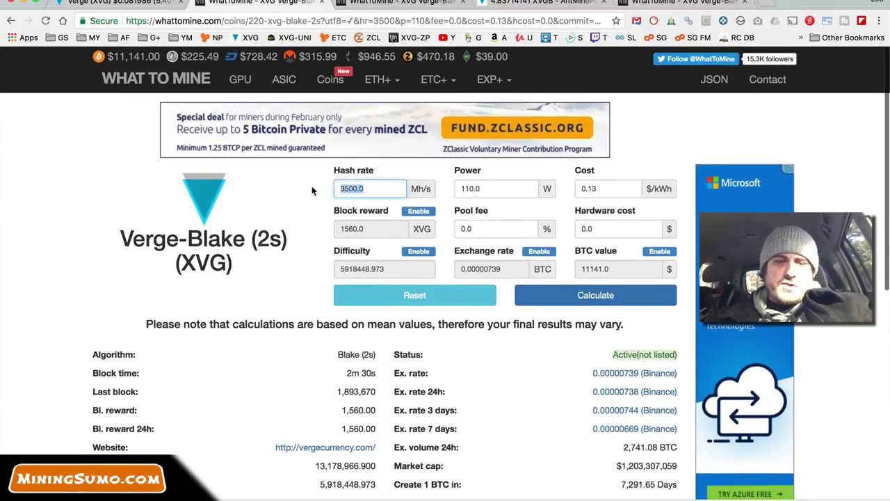
type("21")
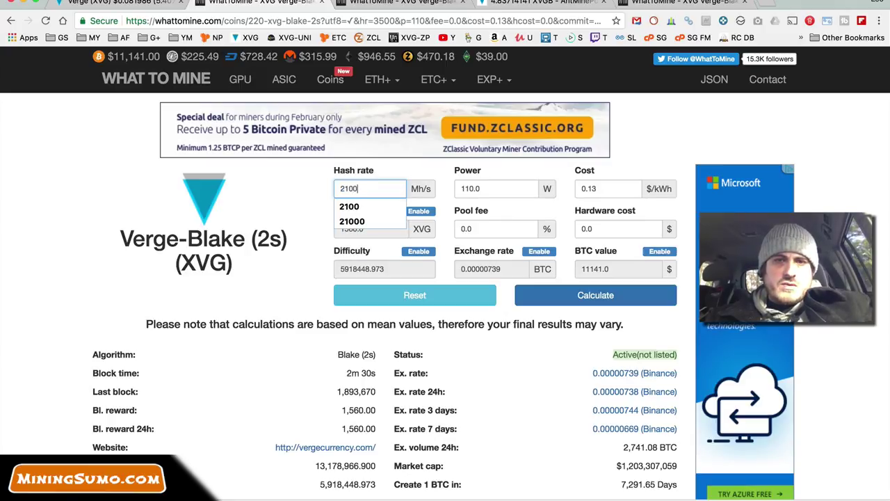
type("00")
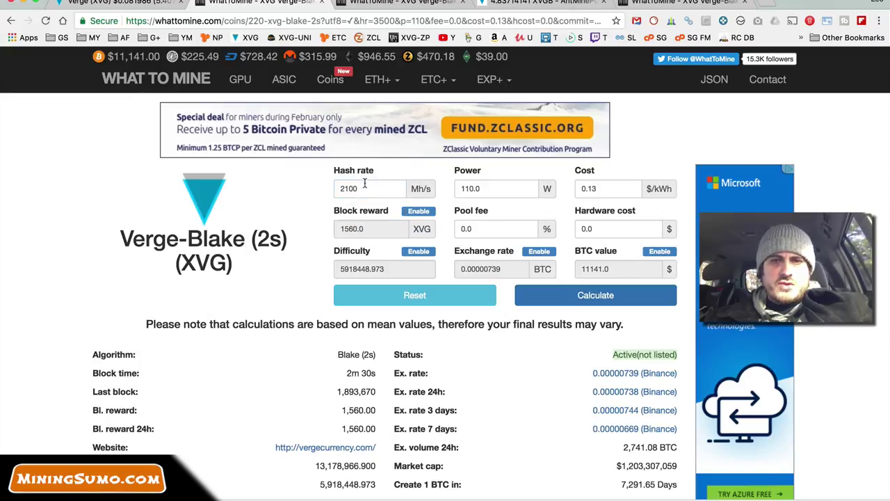
type("0")
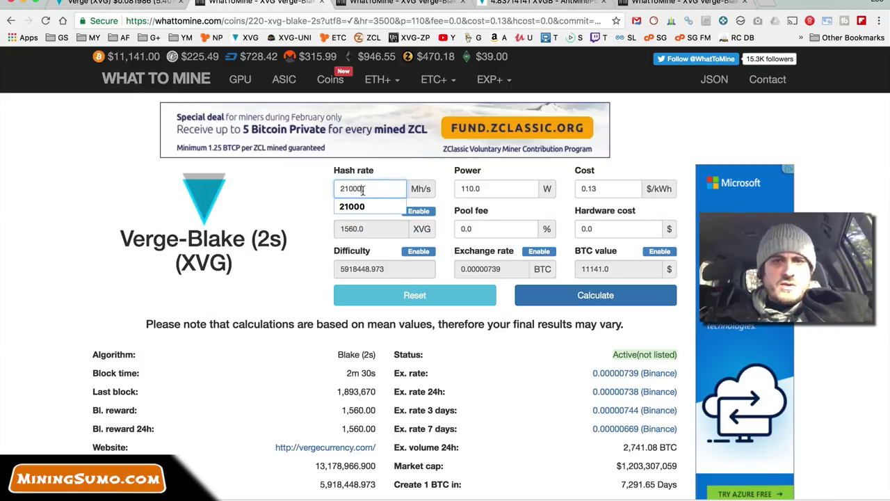
Set the power to 660 W and recalculate the mining rewards.
key("Tab")
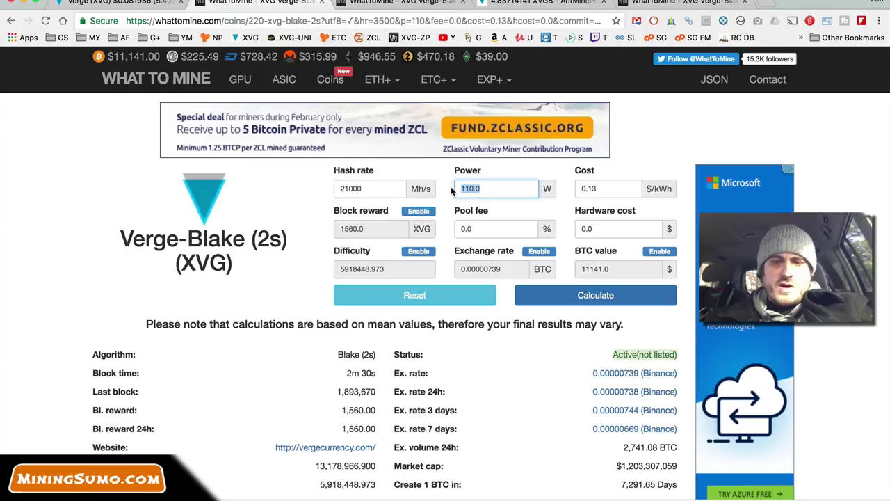
type("660")
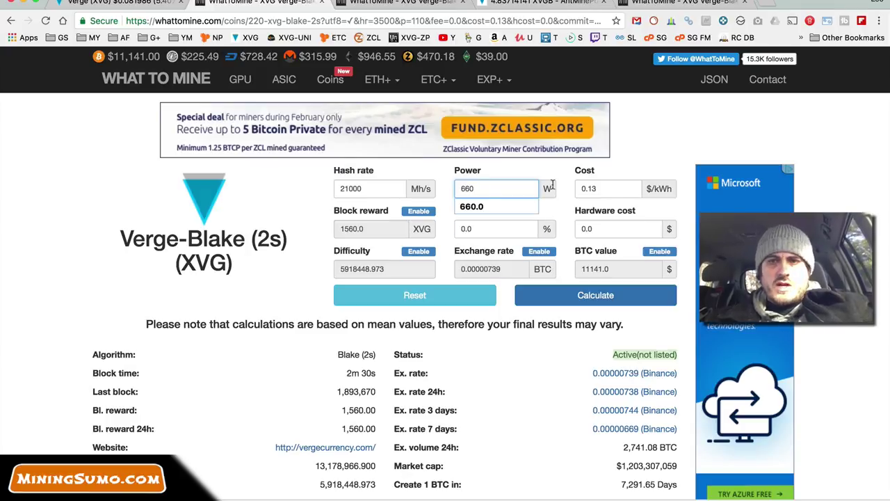
left_click(618, 186)
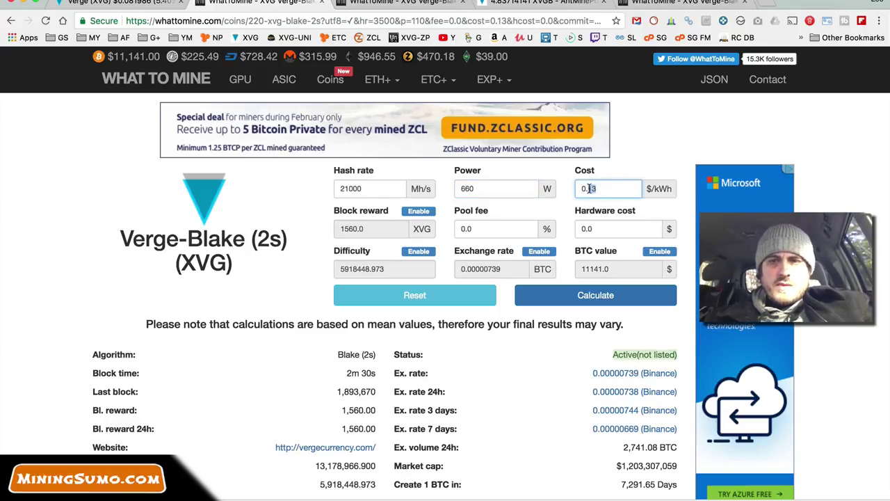
left_click(602, 306)
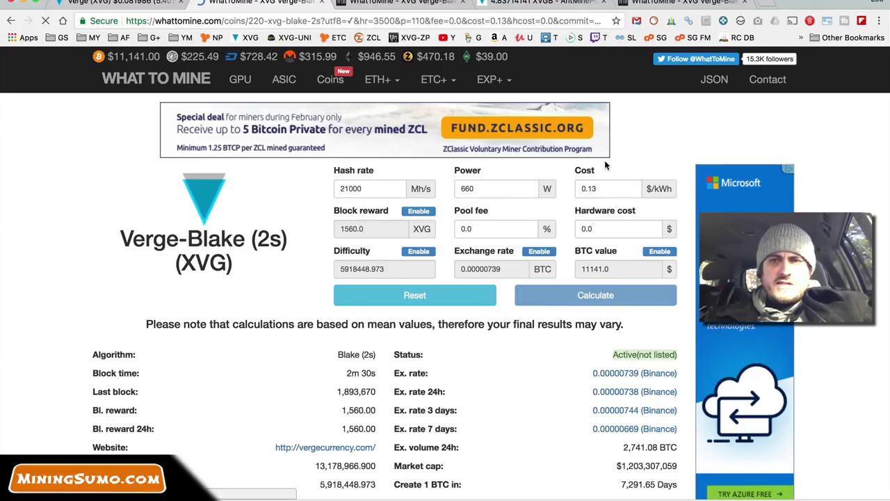
Review the estimated monthly rewards and profit, then switch to Excel and compare them with the 6 RIGS income figures.
scroll(599, 194, "down", 3)
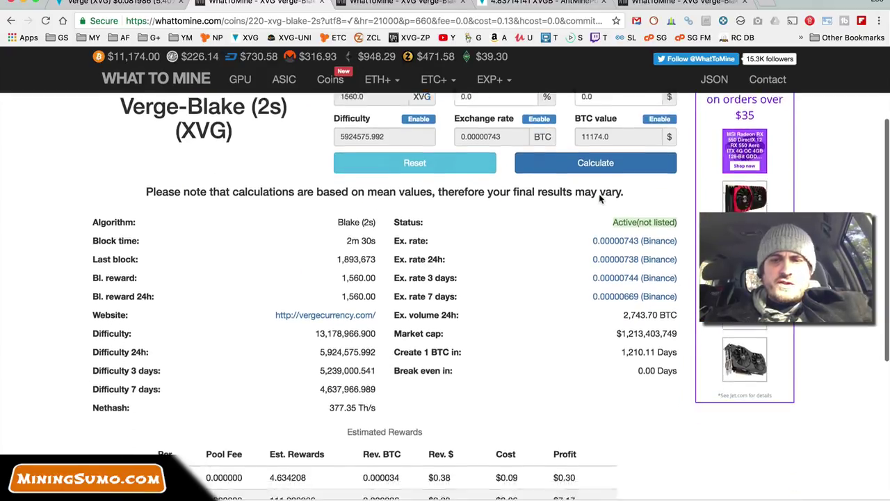
scroll(599, 199, "down", 4)
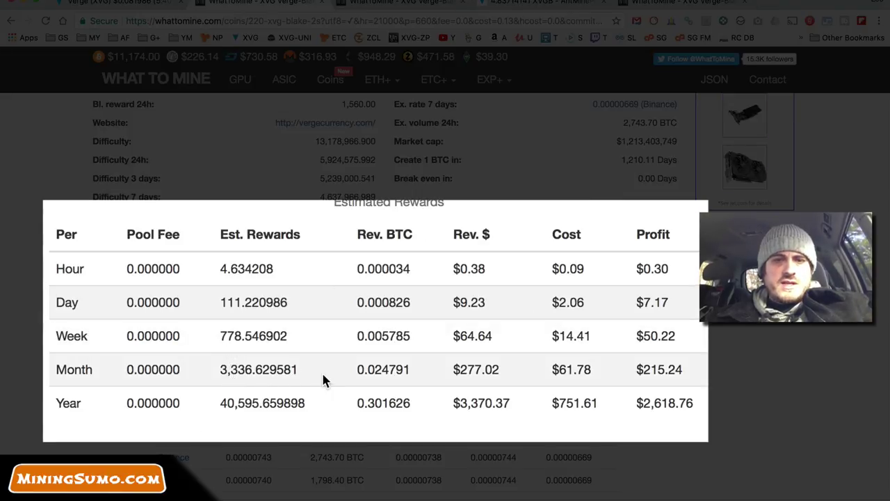
left_click_drag(300, 370, 215, 372)
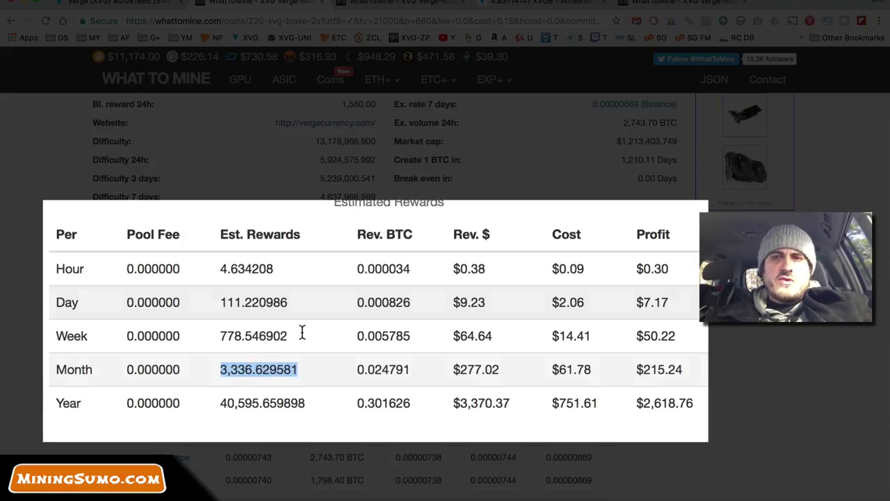
left_click(689, 373)
left_click_drag(687, 369, 636, 371)
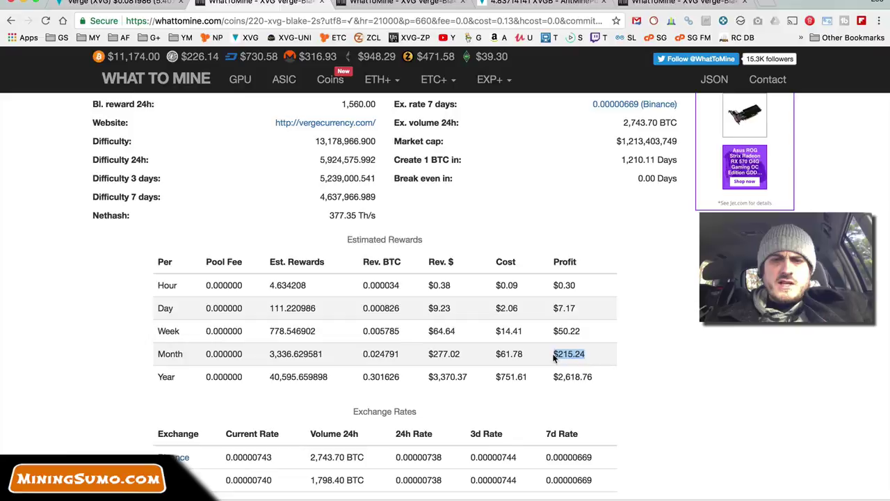
key("super+Tab")
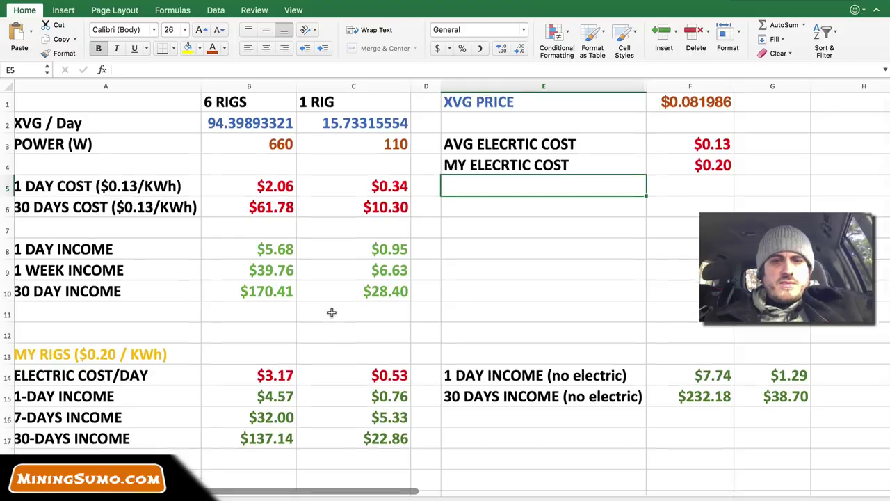
scroll(332, 312, "down", 3)
Switch to Chrome, set the calculator's electricity cost to 0.2 $/kWh and recalculate the mining rewards.
key("super+Tab")
scroll(441, 222, "up", 5)
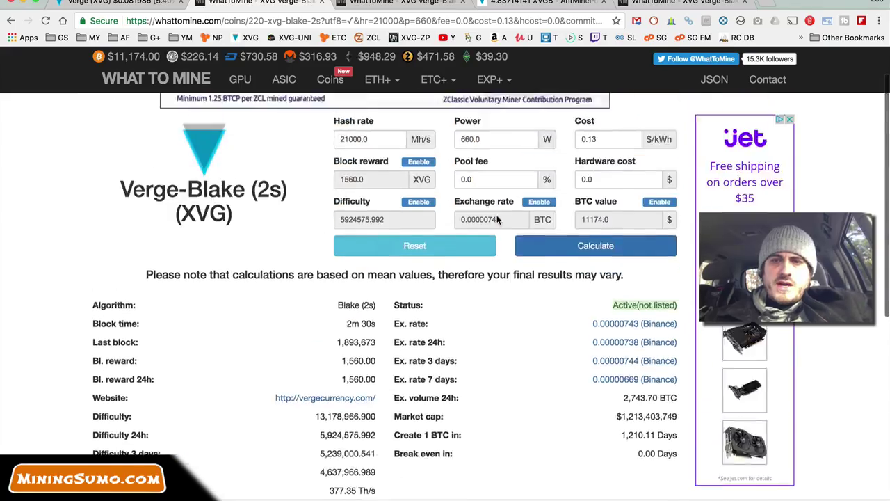
left_click_drag(601, 188, 584, 189)
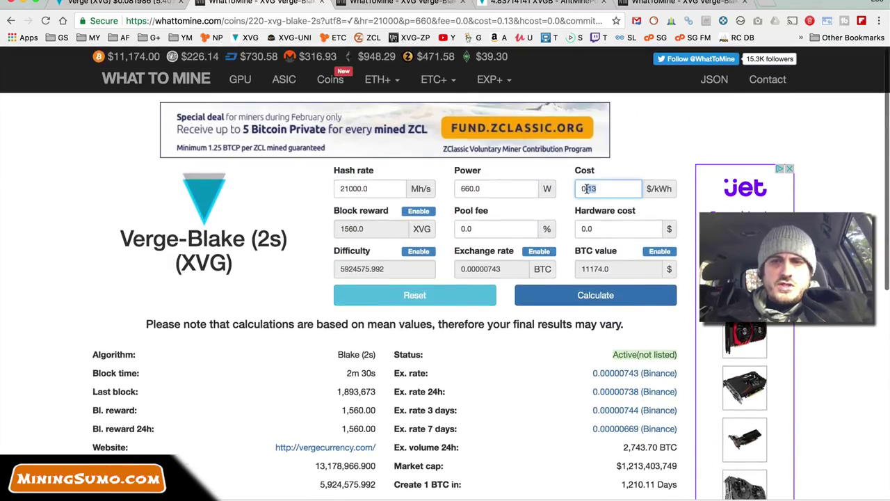
type("2")
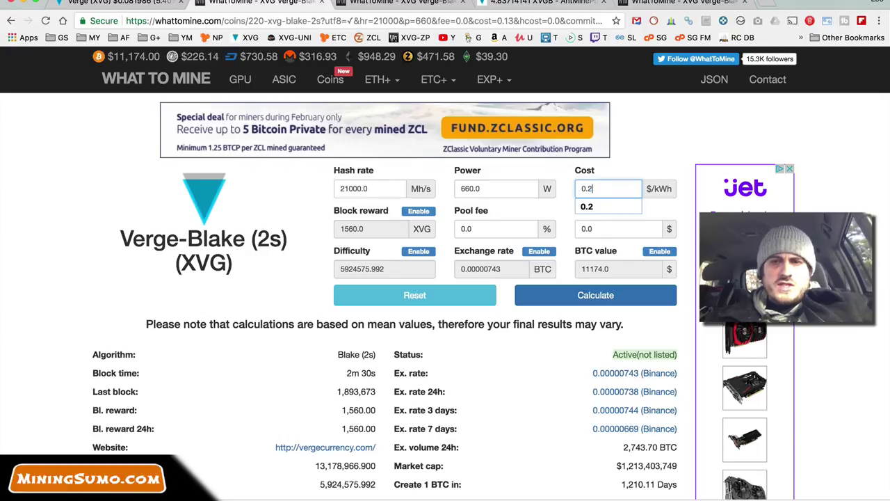
left_click(587, 295)
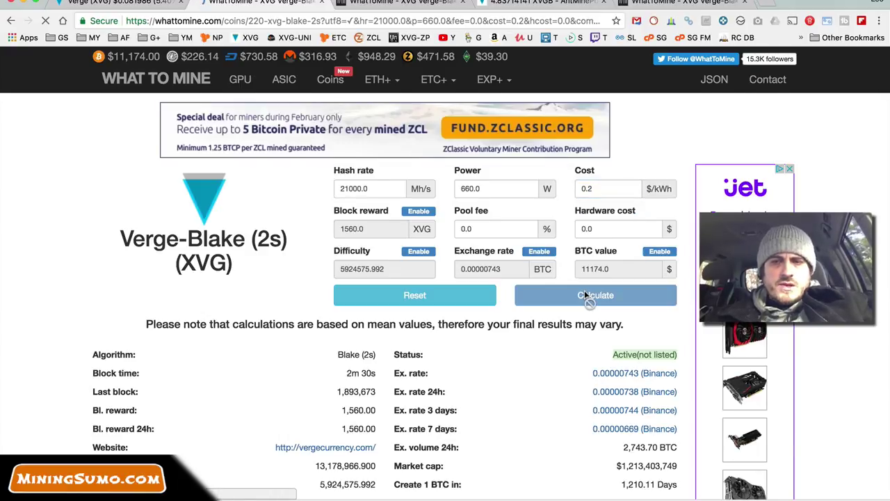
Compare the calculator's monthly profit at the 0.2 $/kWh electricity cost with the 6 RIGS 30-day income under MY RIGS in Excel.
scroll(584, 295, "down", 5)
scroll(584, 295, "down", 4)
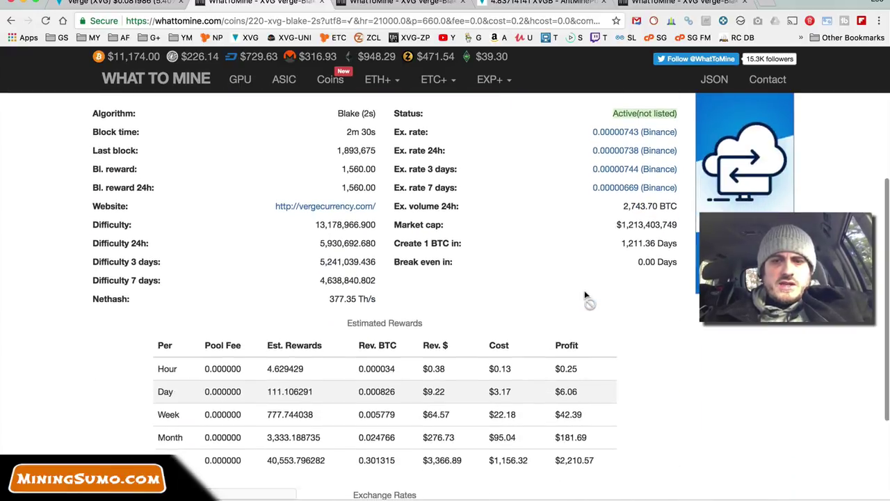
left_click_drag(589, 390, 557, 389)
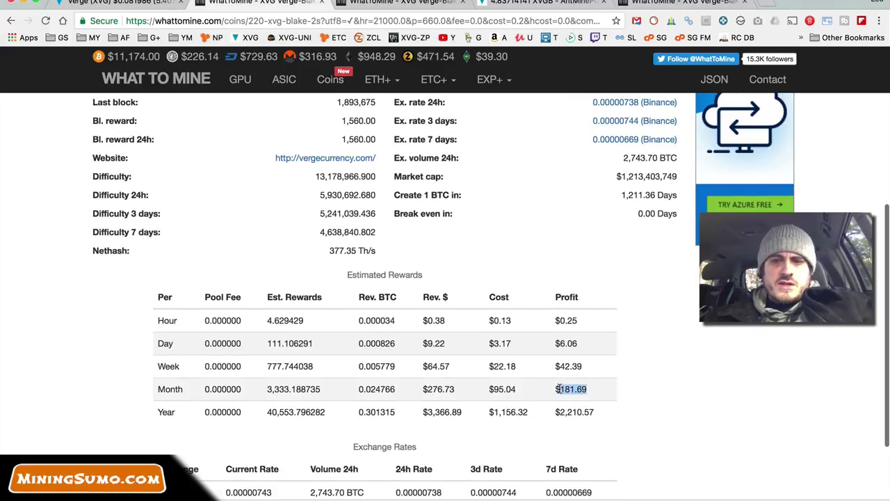
key("super+Tab")
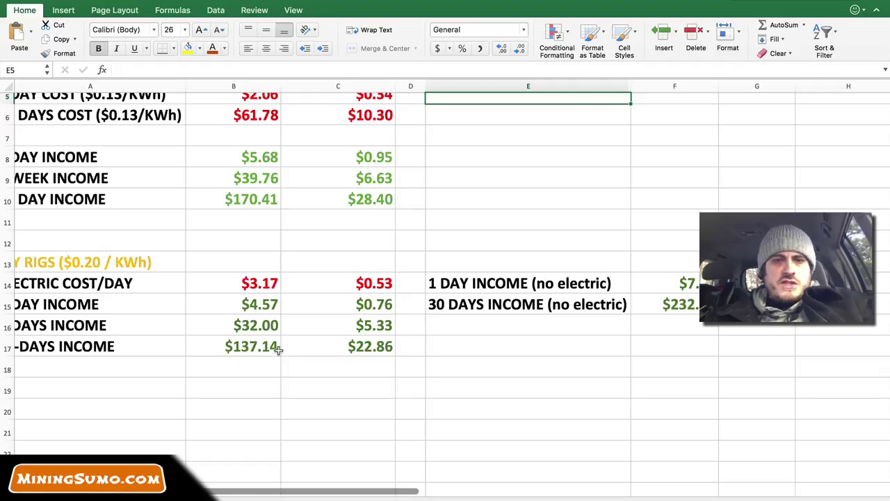
key("super+Tab")
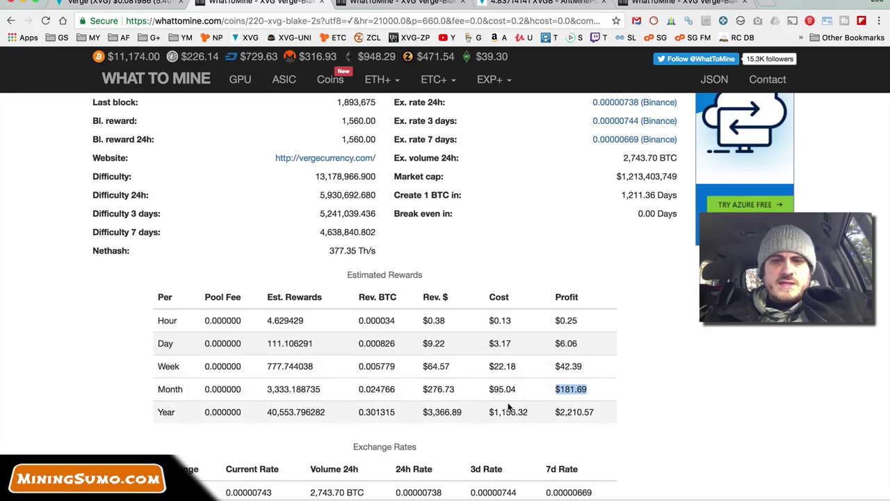
scroll(541, 398, "up", 4)
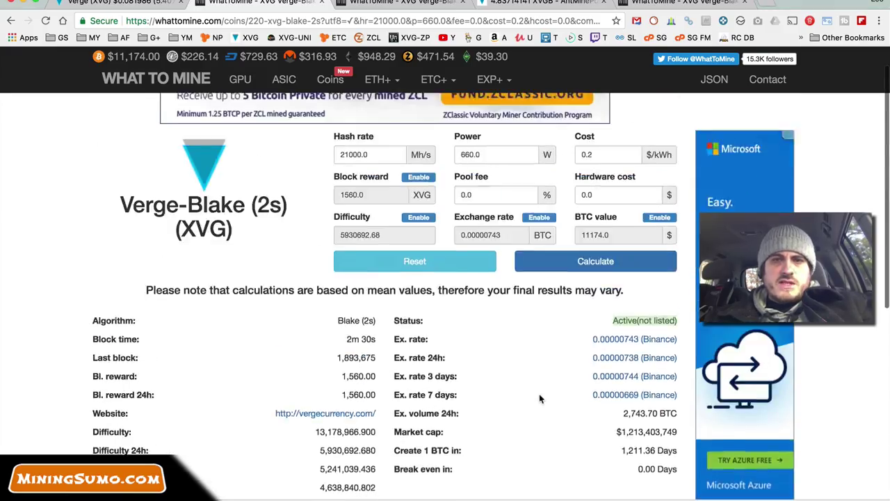
scroll(540, 398, "down", 3)
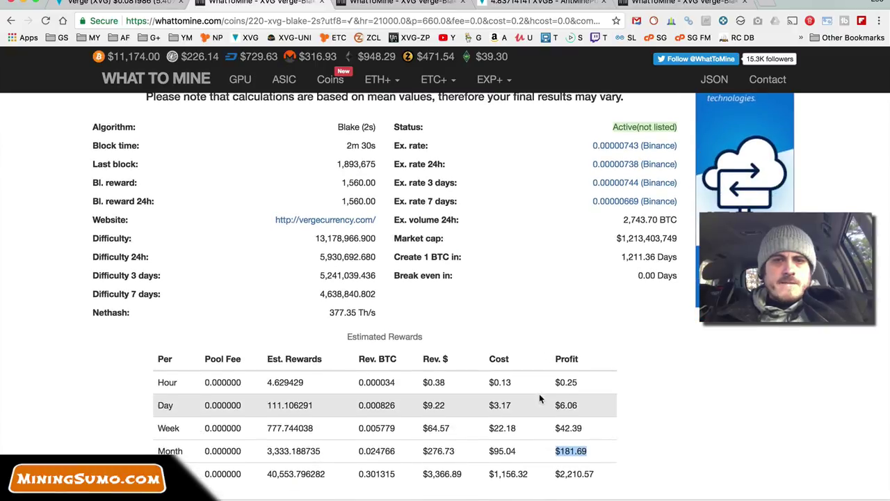
scroll(539, 397, "down", 2)
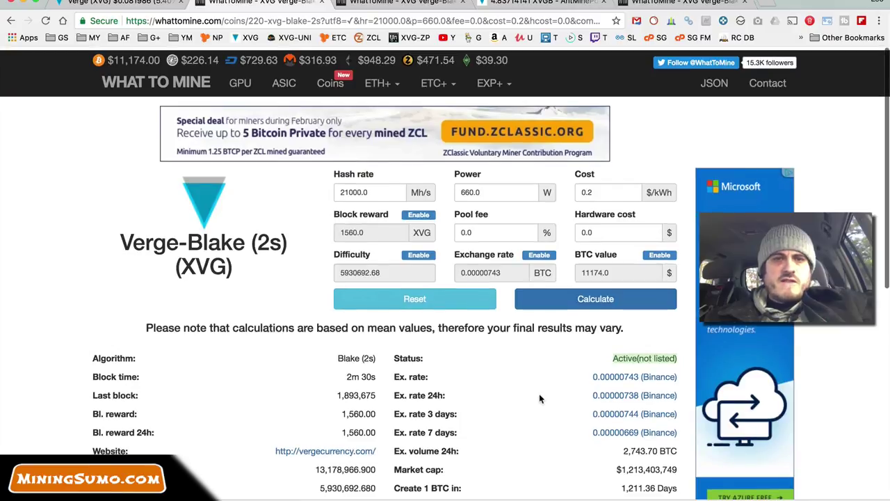
scroll(539, 395, "down", 1)
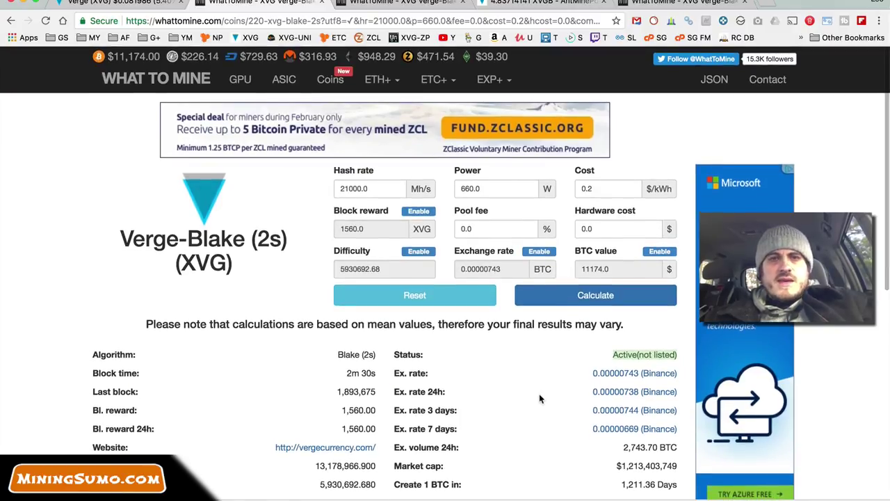
Switch to the XVG.bat file in the text editor and examine the -epool address and -ewal wallet address of the EthDcrMiner64 command.
key("super+Tab")
key("super+Tab")
key("super+Tab")
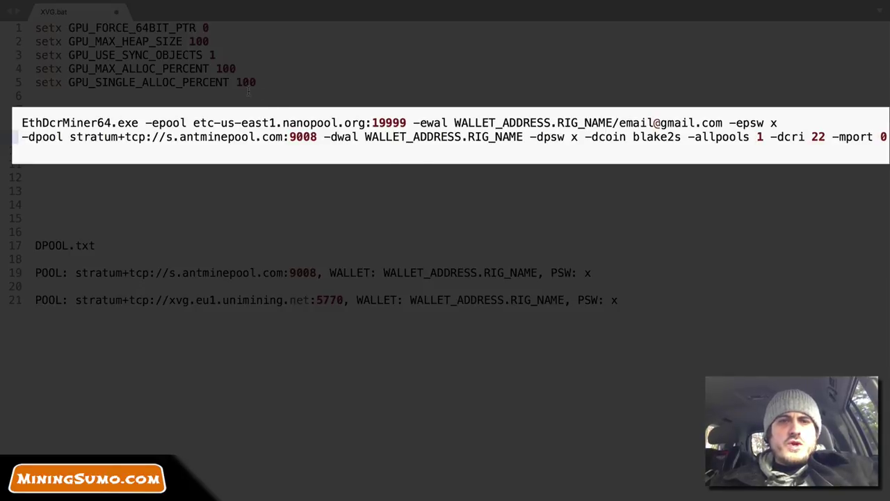
left_click_drag(192, 123, 407, 122)
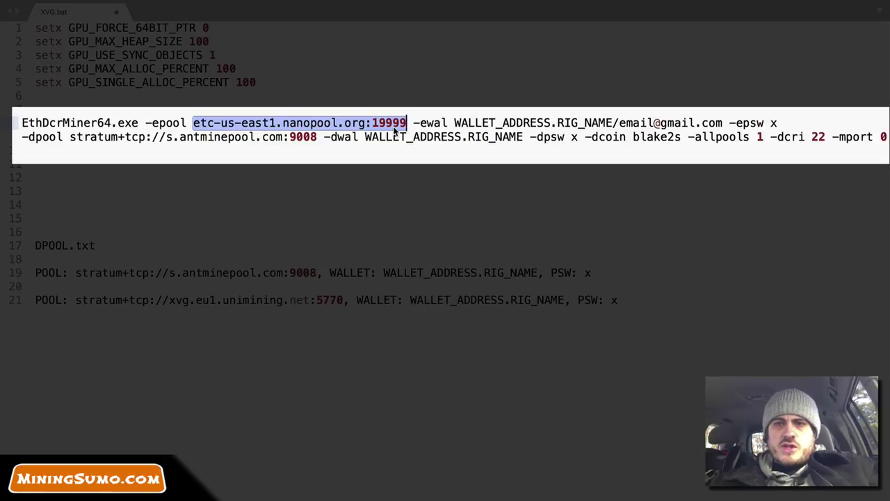
left_click(456, 122)
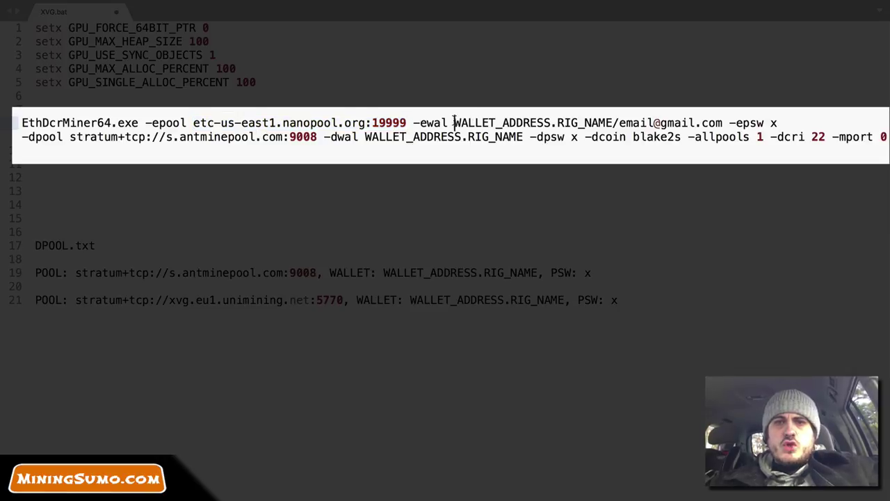
left_click_drag(461, 122, 552, 122)
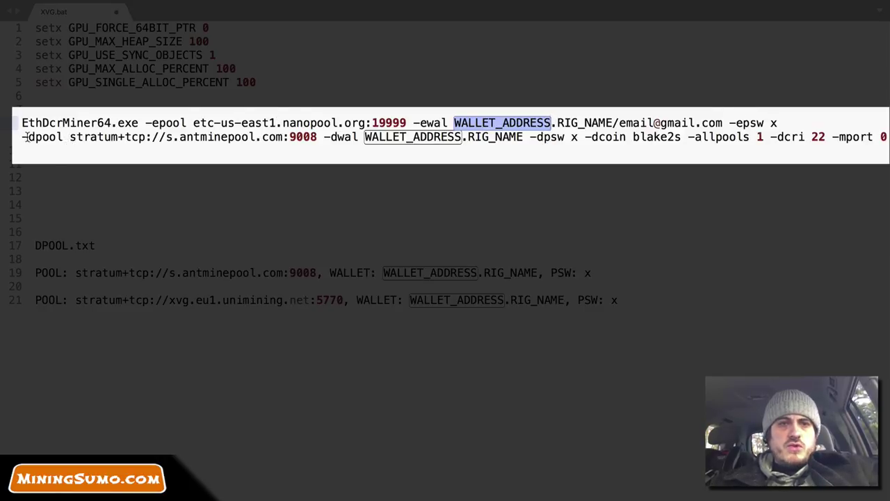
Examine the -dpool stratum address and the -dwal wallet address and rig name in the second command line.
left_click_drag(23, 137, 147, 137)
left_click(70, 137)
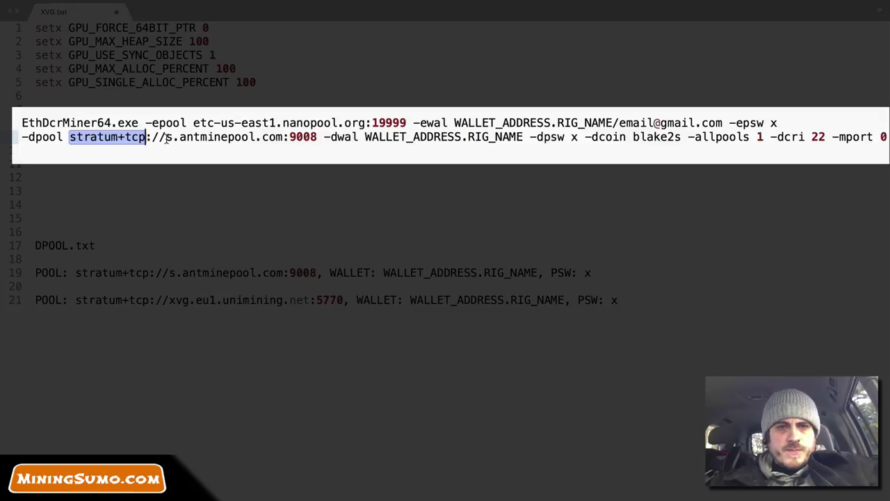
left_click_drag(165, 137, 461, 137)
left_click(323, 137)
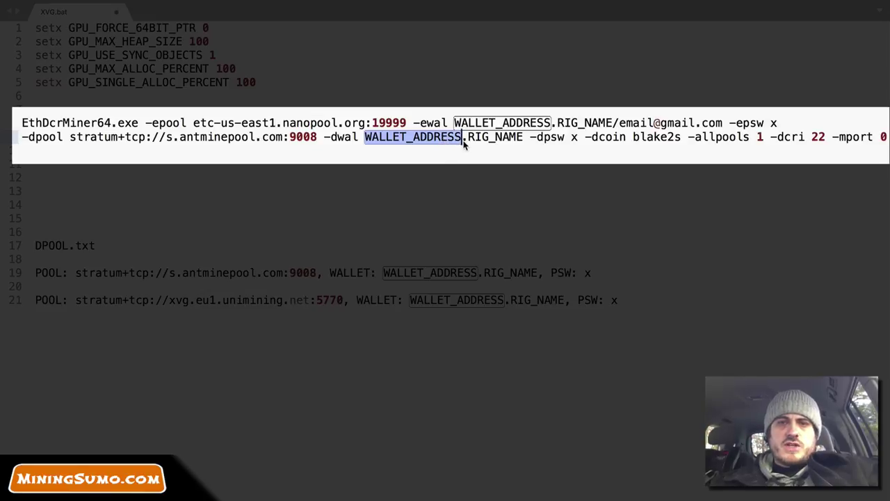
left_click(466, 137)
left_click_drag(467, 137, 525, 142)
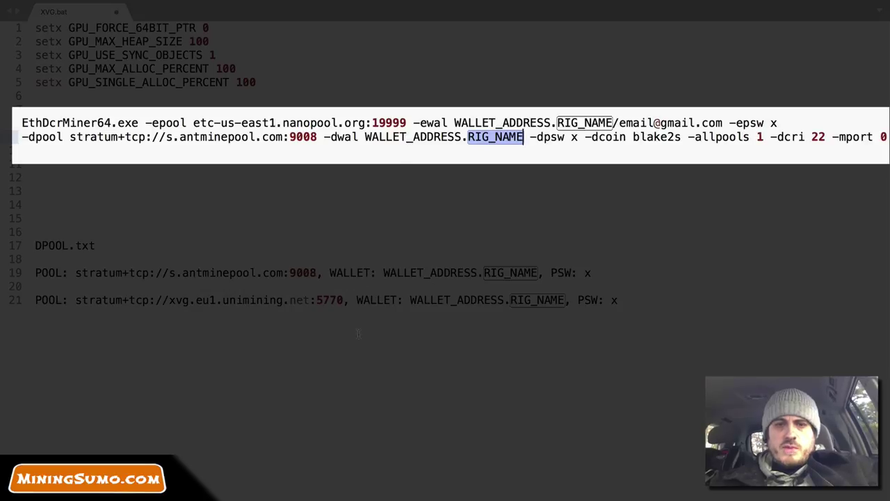
Examine the -dpsw password parameter and the dual-mining options from -dcoin blake2s onward on the same line.
left_click(532, 137)
left_click_drag(531, 137, 636, 147)
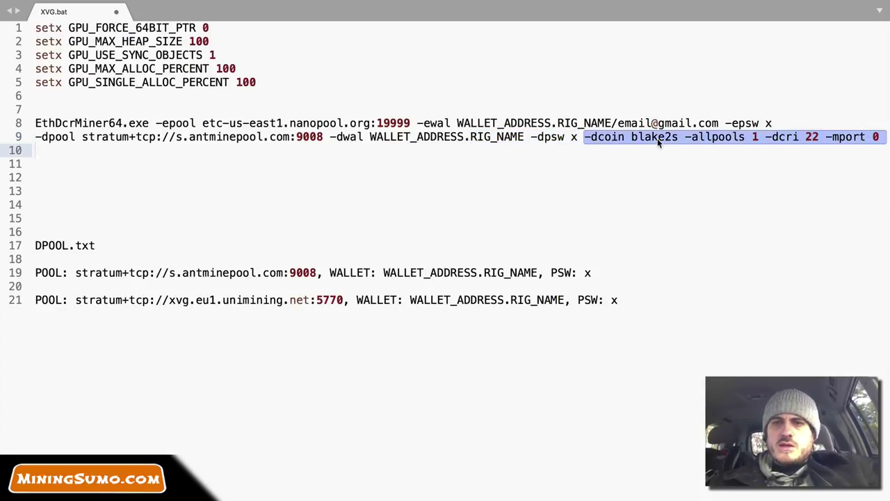
double_click(658, 138)
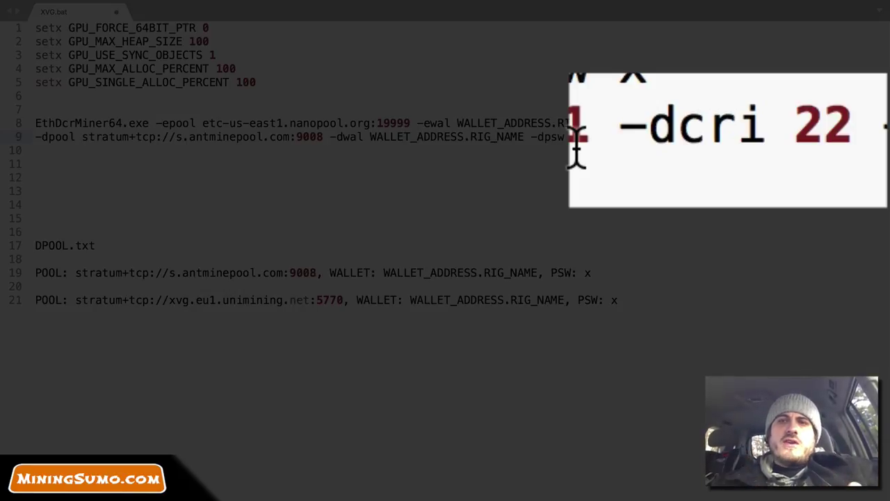
Examine the -dcri 22 option in the command line and the two POOL entries listed under DPOOL.txt.
double_click(711, 132)
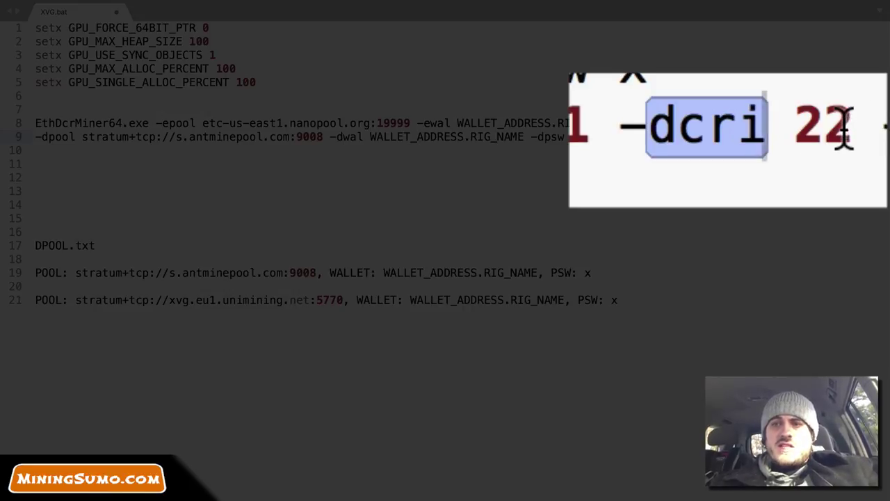
left_click_drag(852, 129, 656, 124)
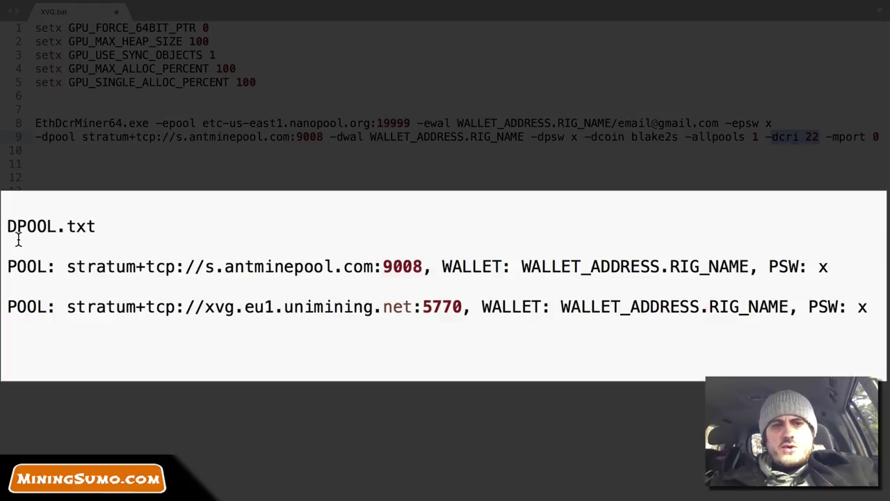
left_click_drag(9, 230, 780, 320)
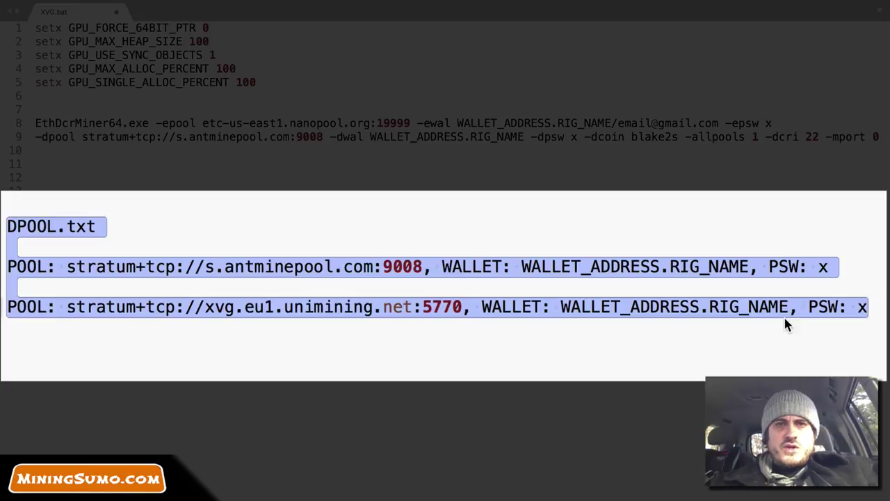
left_click(17, 270)
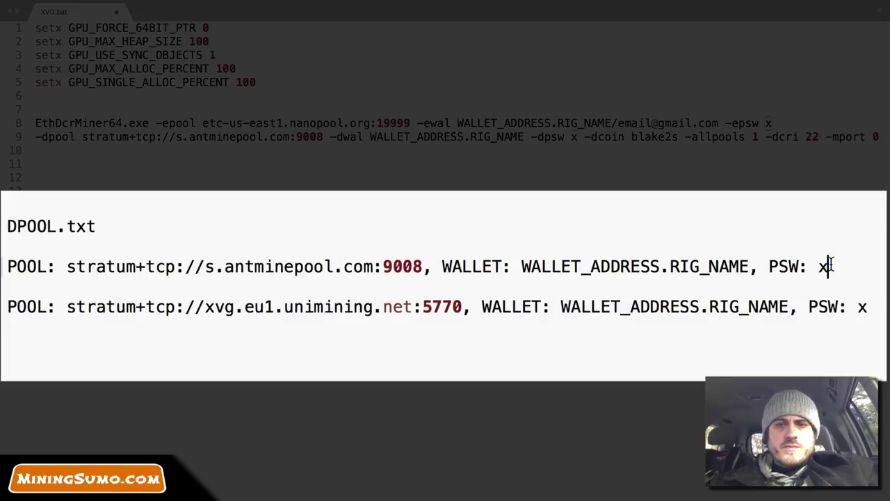
left_click_drag(828, 266, 17, 268)
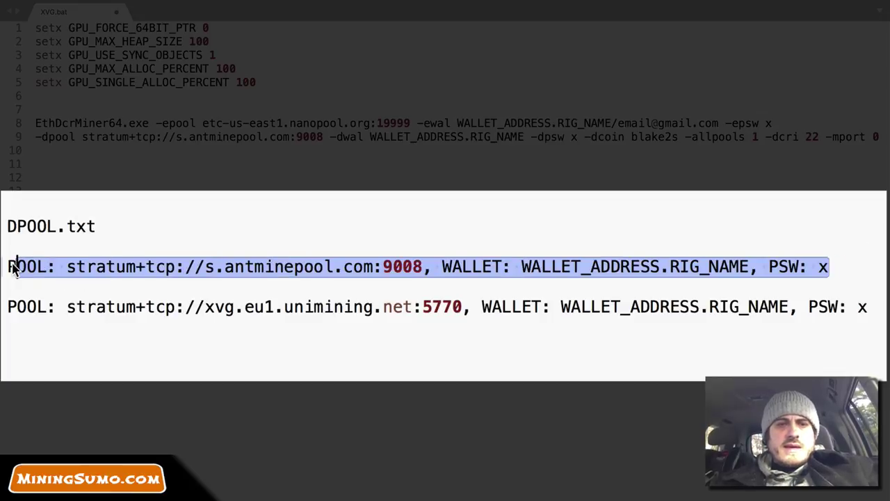
left_click(7, 307)
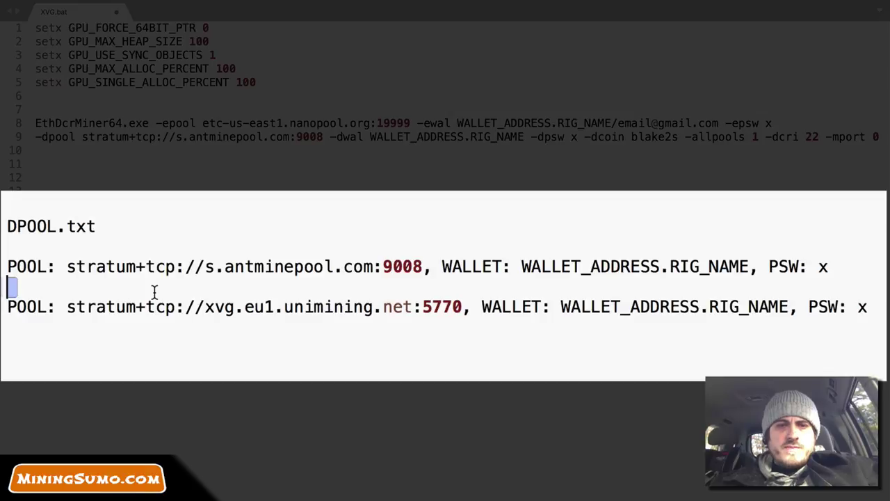
triple_click(230, 310)
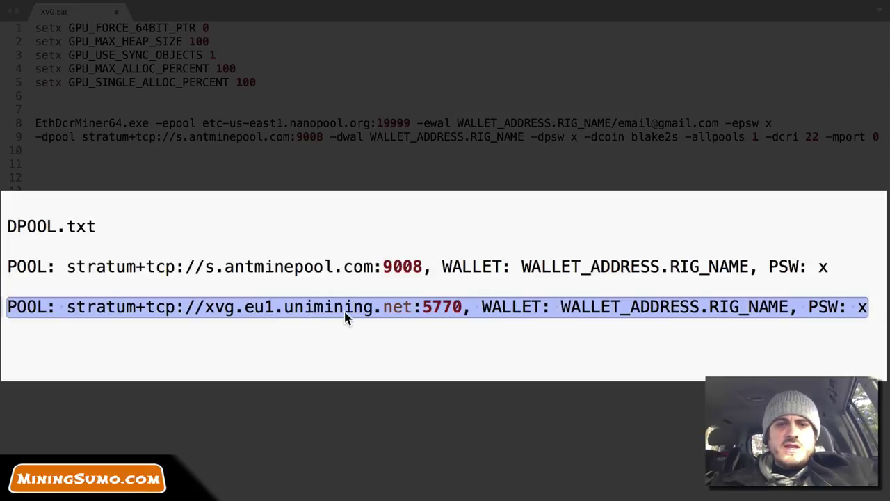
Change the unimining server in the second POOL entry to xvg.es1.unimining.net.
left_click(267, 308)
key("BackSpace")
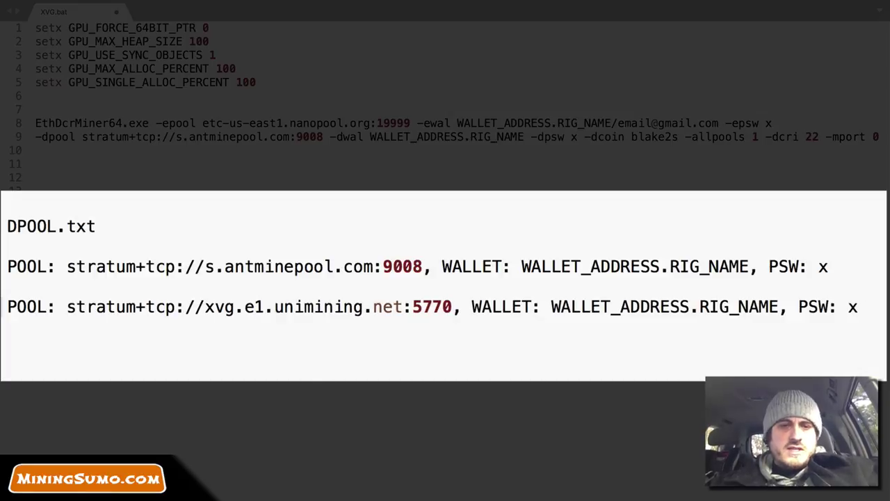
type("s")
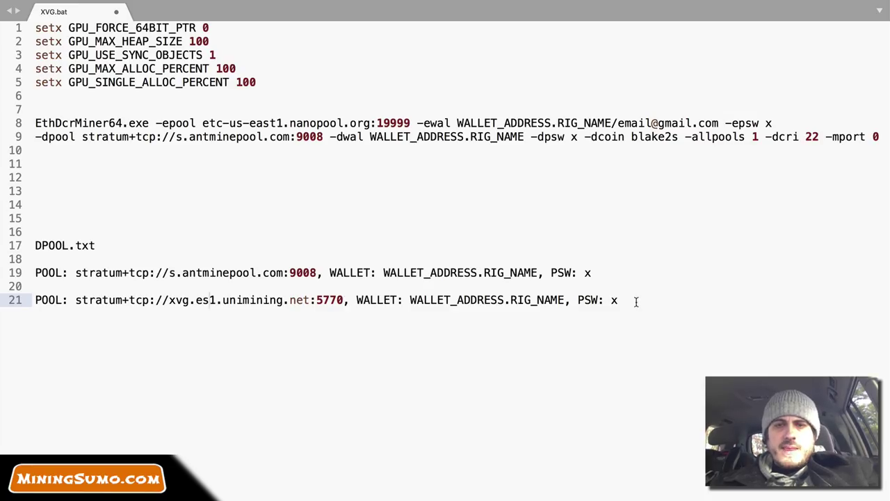
Review the complete DPOOL.txt block together with the EthDcrMiner64 command lines in XVG.bat.
left_click_drag(636, 301, 29, 247)
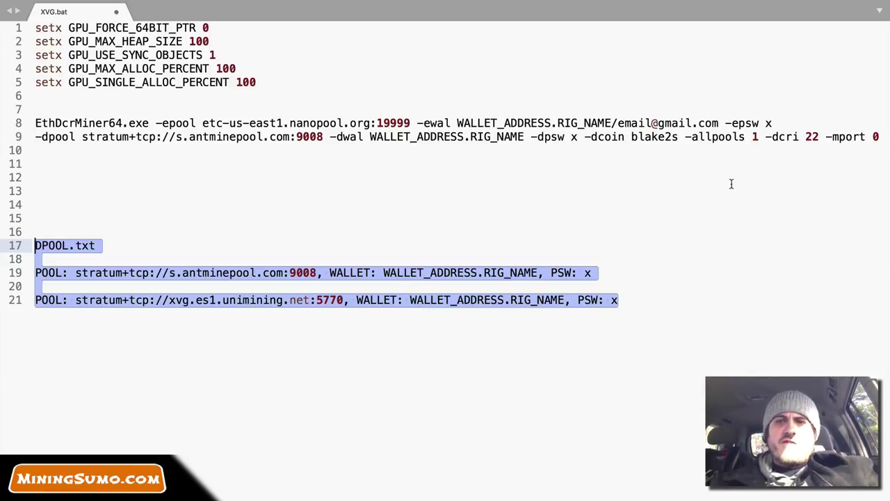
left_click_drag(882, 140, 579, 98)
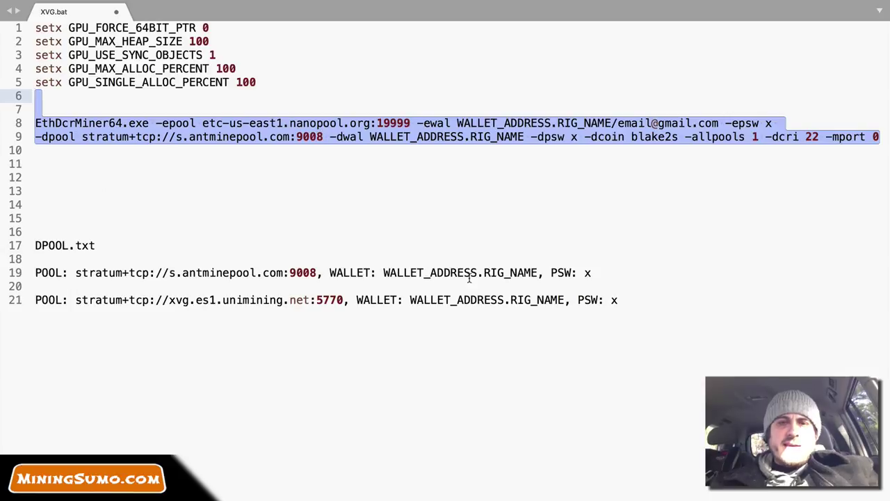
left_click_drag(647, 306, 367, 236)
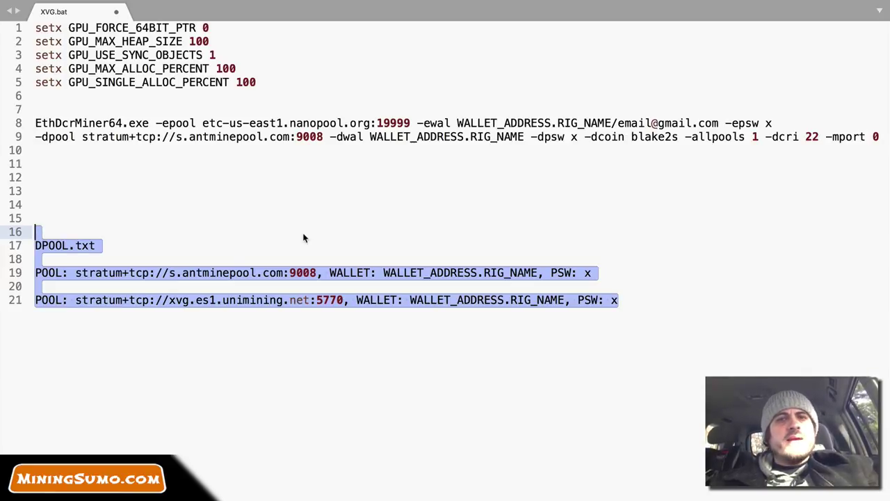
Switch to the Rig 7 session in TeamViewer, set the miner console's font size to 24 and move its window up.
key("super+Tab")
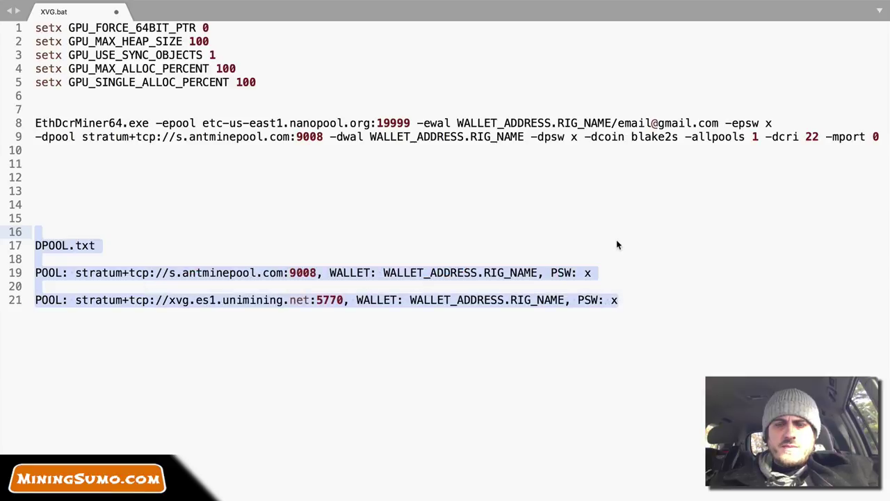
mouse_move(624, 495)
left_click(590, 496)
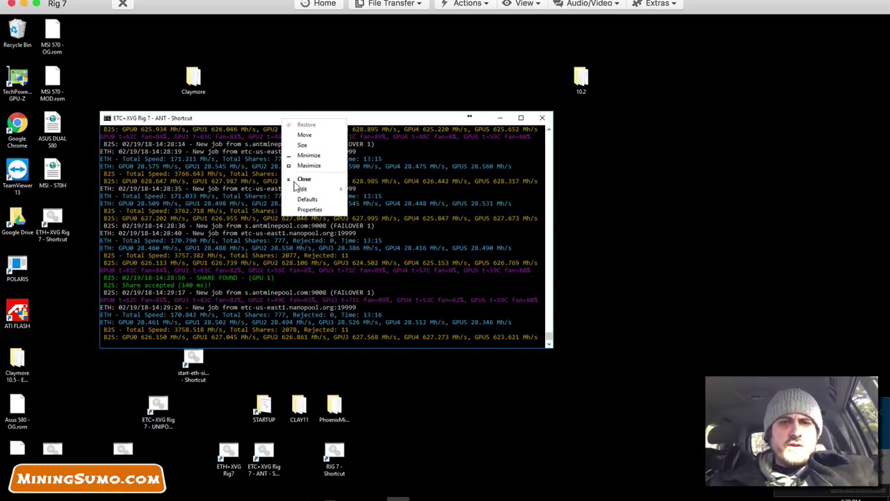
left_click(299, 209)
key("Down")
key("Down")
key("Down")
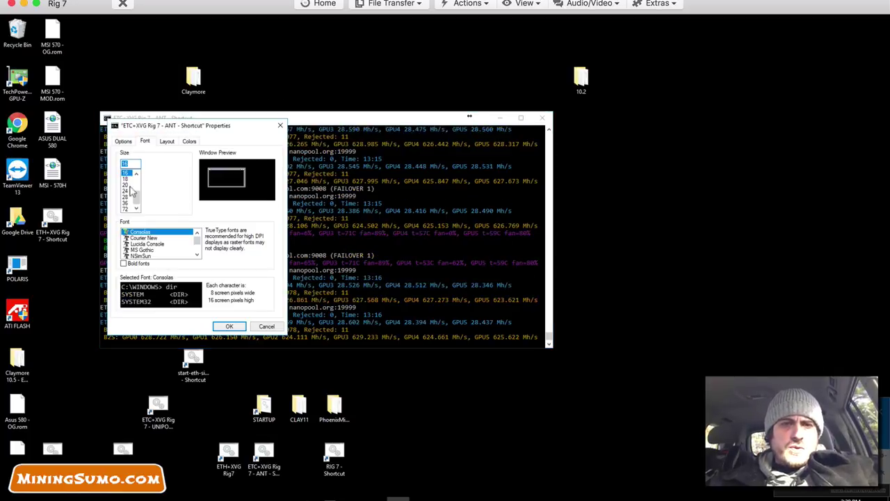
left_click(229, 326)
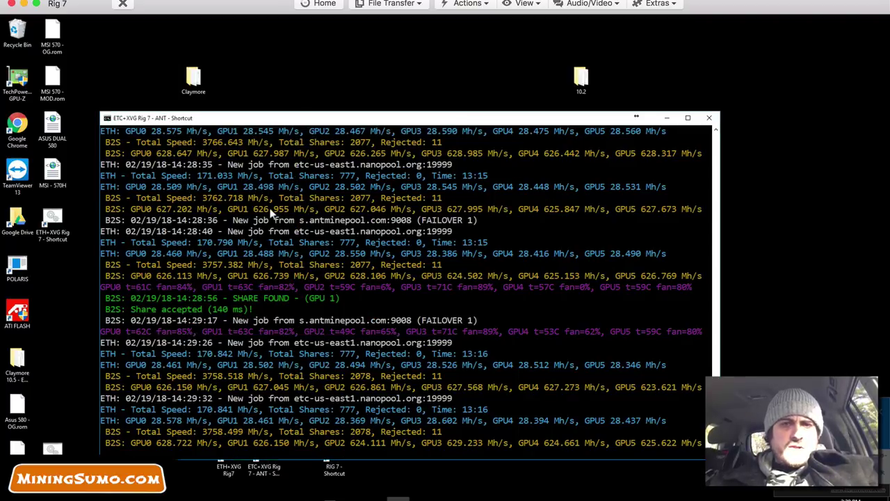
left_click_drag(318, 116, 318, 88)
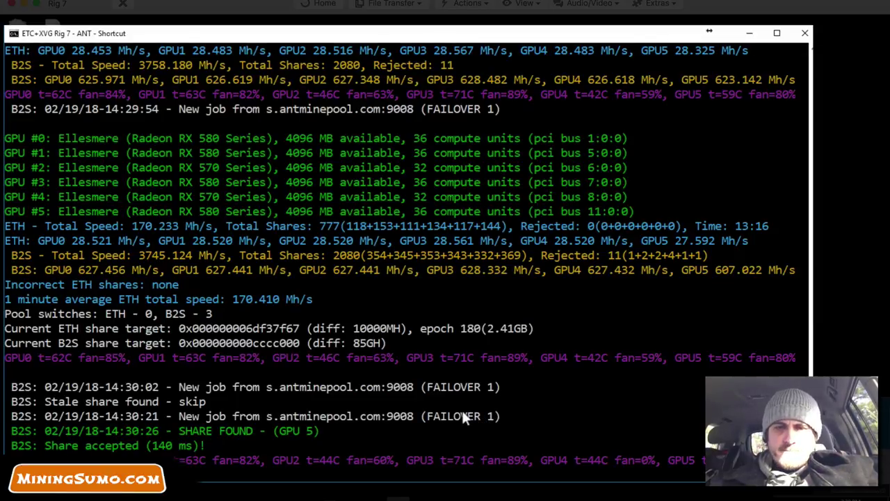
Switch to the AntMinePool wallet page in Chrome and examine the total blake2s hashrate in the Miners summary.
key("super+Tab")
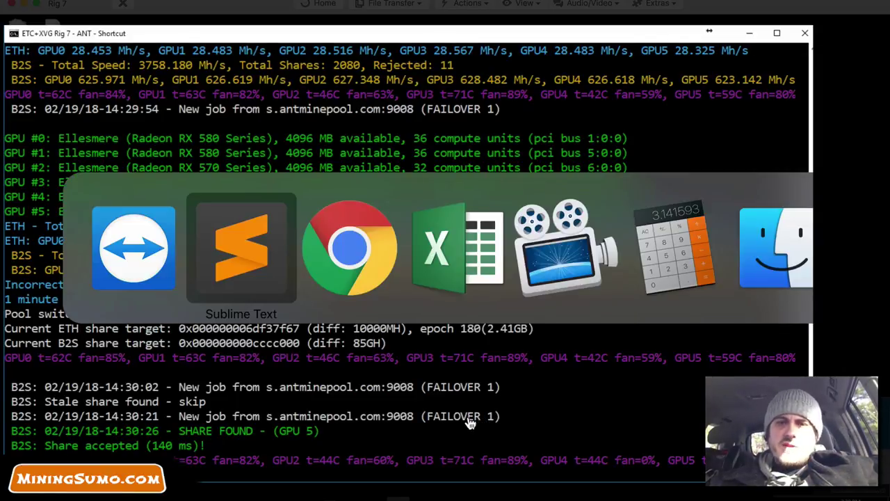
key("super+Tab")
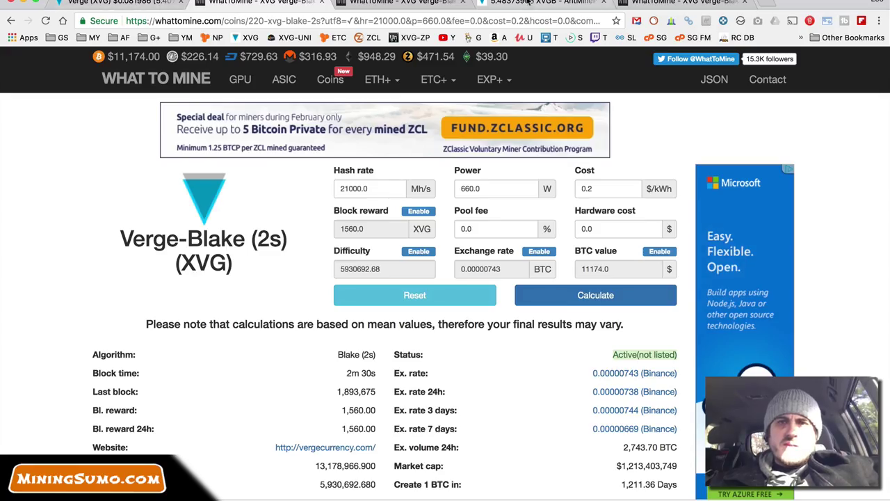
left_click(523, 2)
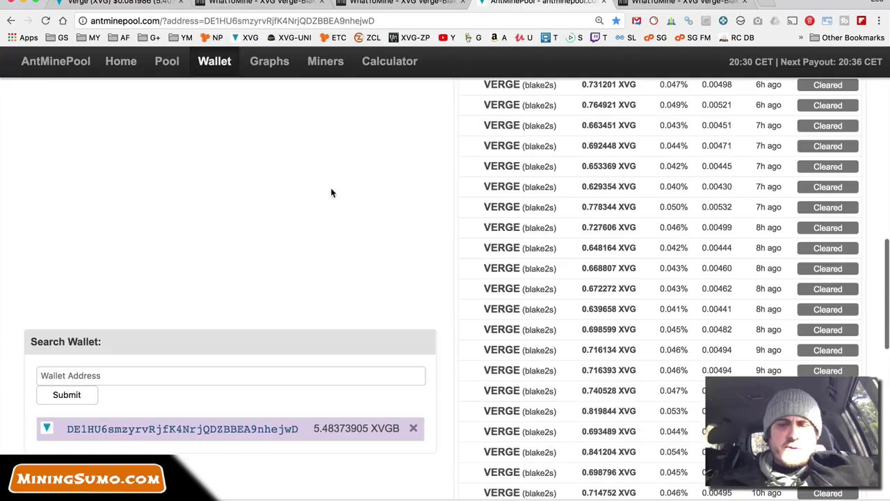
scroll(332, 193, "down", 5)
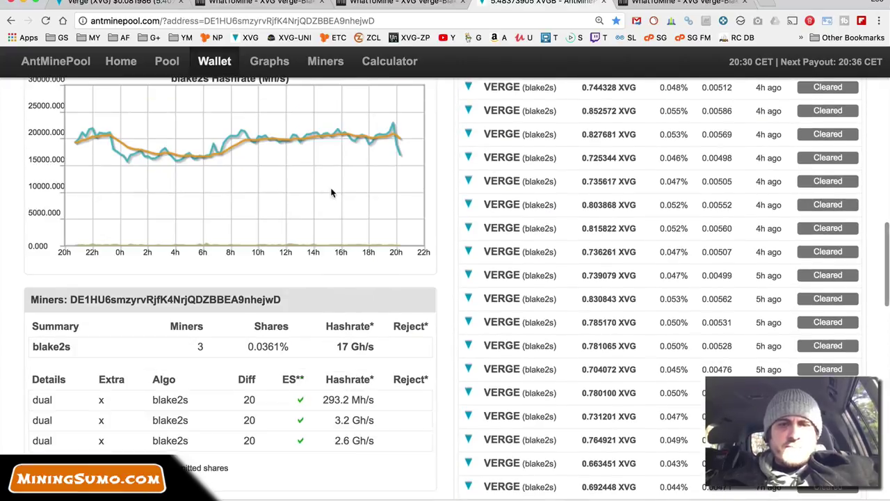
scroll(331, 192, "down", 2)
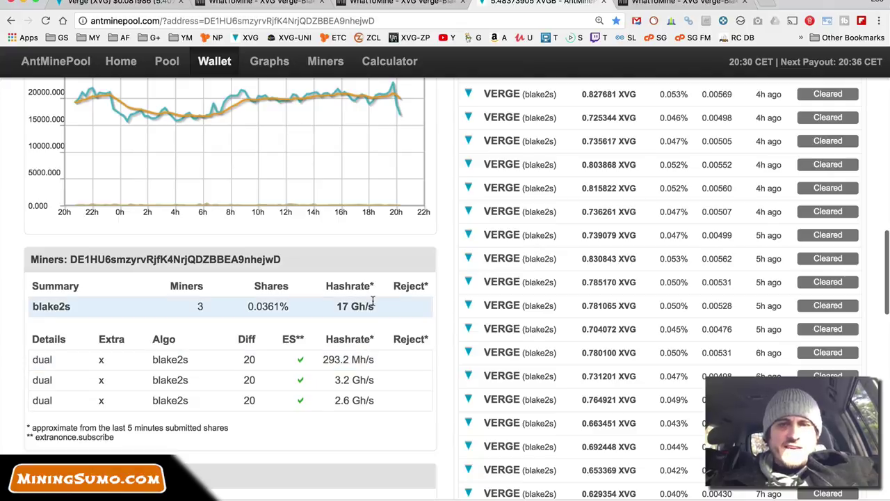
left_click_drag(381, 313, 338, 309)
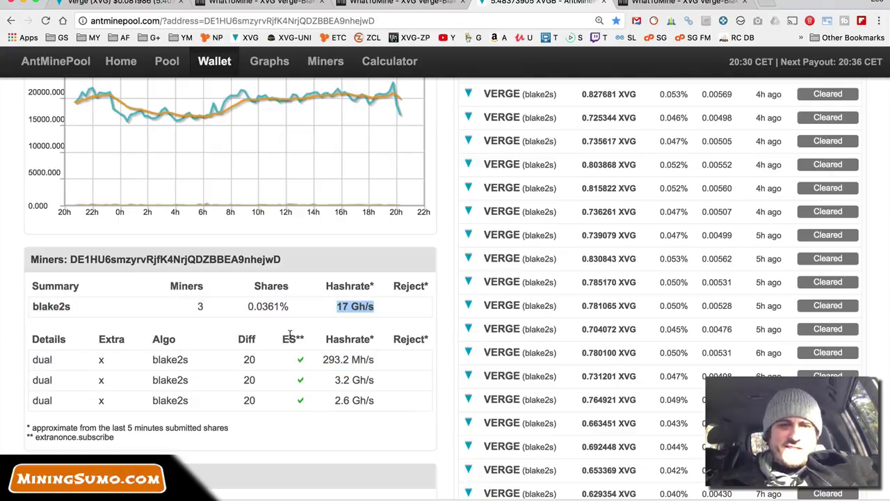
Examine the wallet's 24-hour hashrate graph, the Last 50 Earnings amounts, the 24-hour payouts and the balance totals.
scroll(330, 351, "up", 4)
scroll(329, 352, "up", 5)
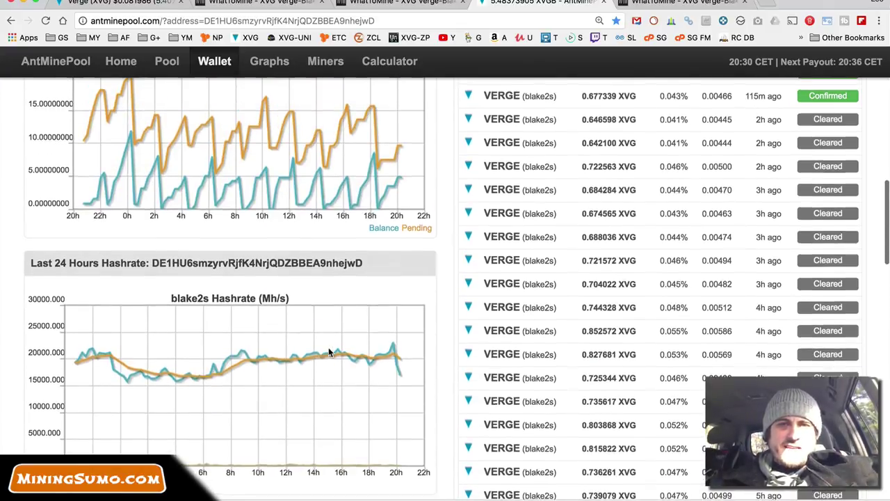
scroll(330, 353, "down", 1)
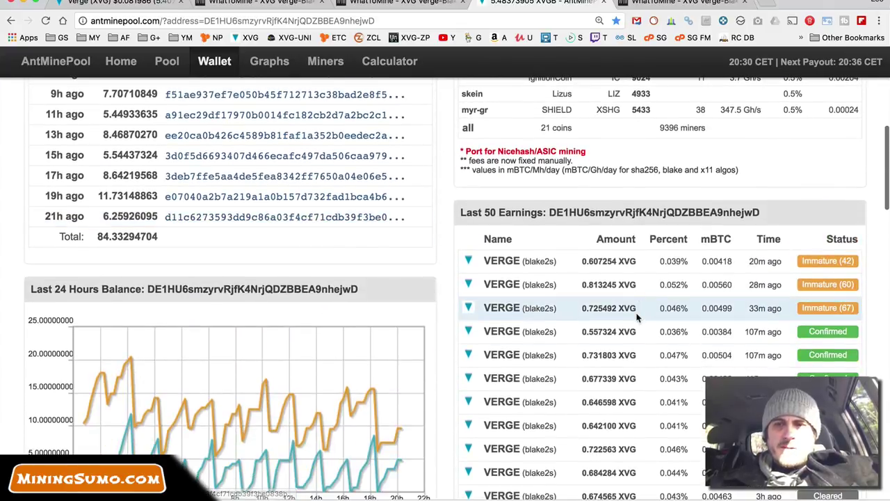
scroll(610, 258, "down", 1)
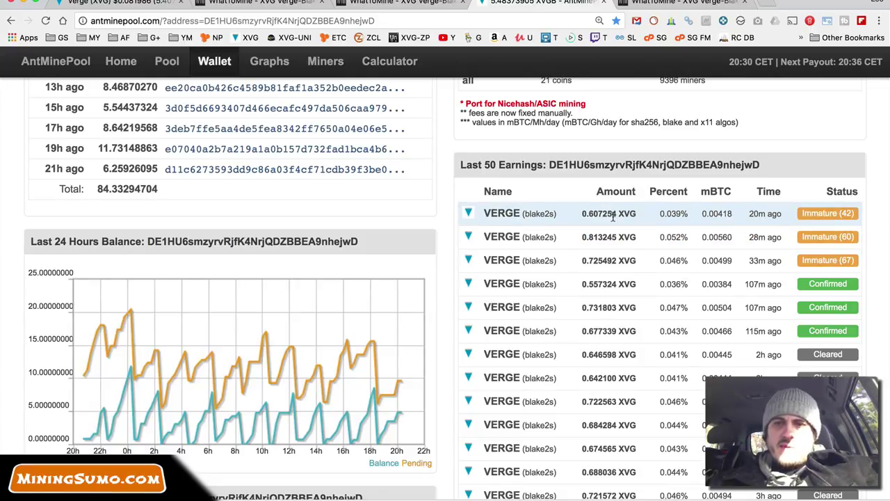
left_click_drag(589, 213, 632, 247)
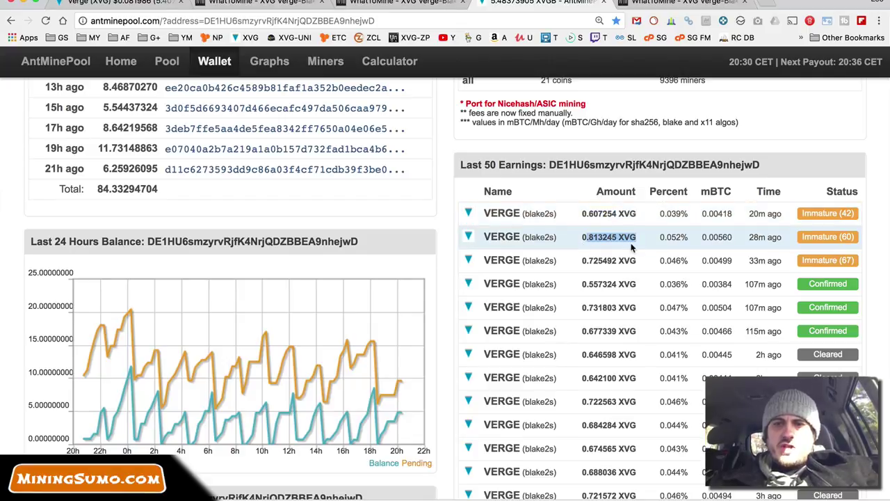
scroll(340, 193, "up", 10)
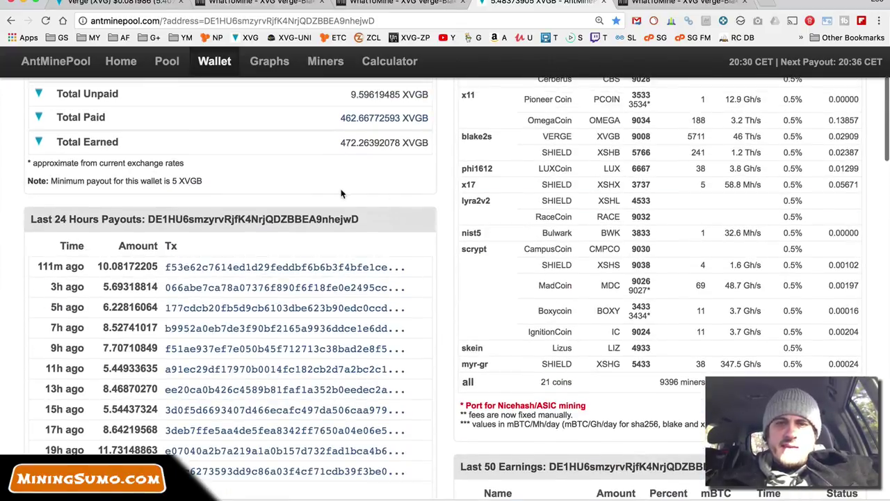
scroll(341, 192, "up", 2)
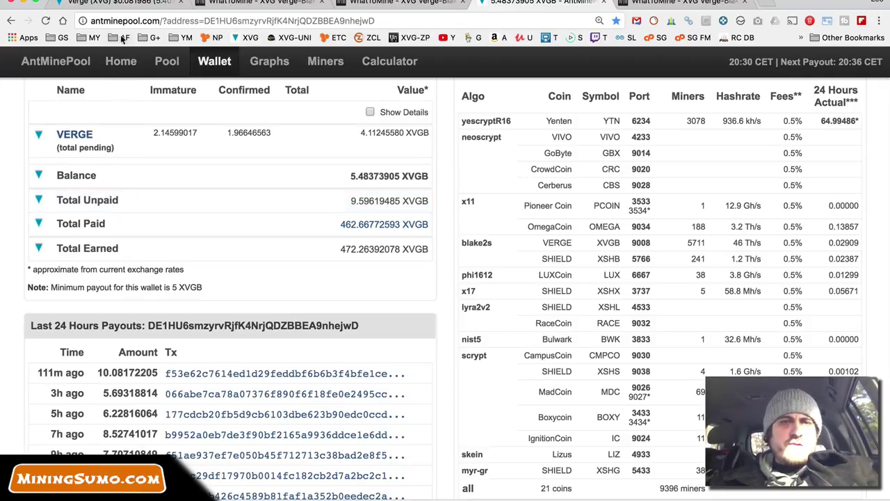
Select Verge's current USD price on its CoinMarketCap page and switch to the profitability sheet in Excel.
left_click(117, 4)
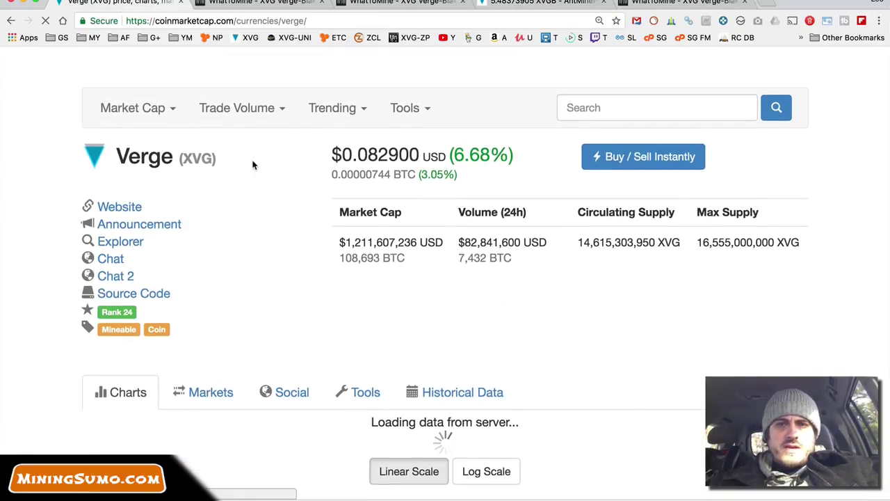
double_click(388, 157)
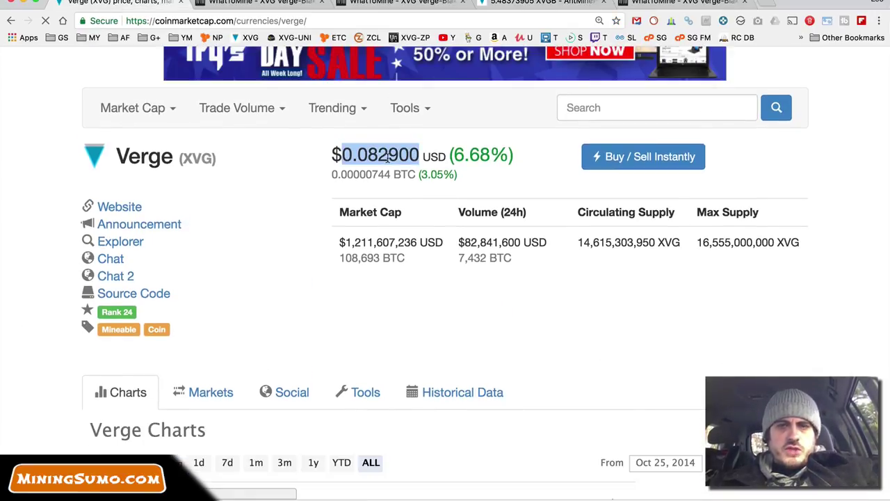
key("super+Tab")
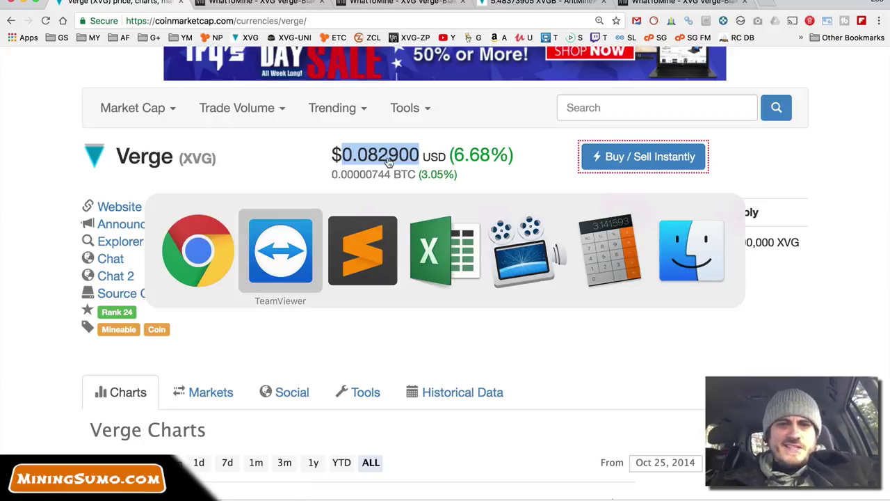
key("super+Tab")
key("super+Tab")
scroll(652, 182, "up", 3)
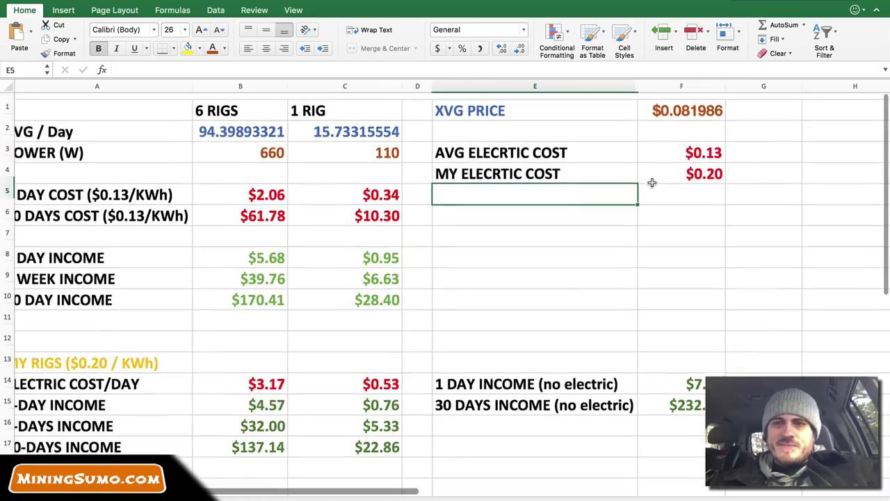
Set the XVG price in cell F1 of the profitability sheet to 0.0829.
double_click(688, 103)
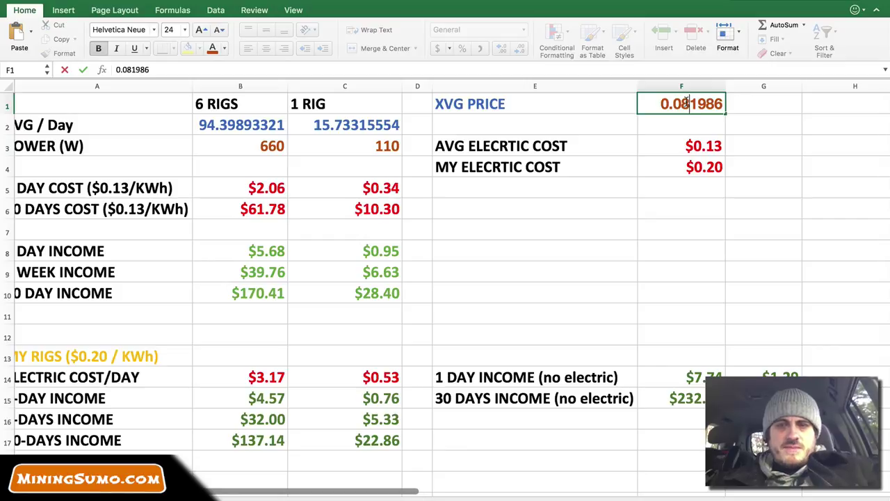
key("Home")
type("$")
key("Return")
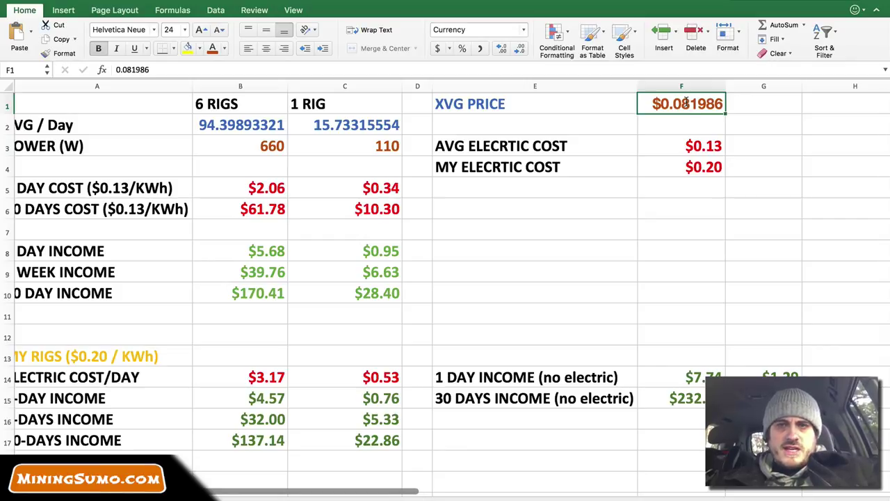
type("0.0829")
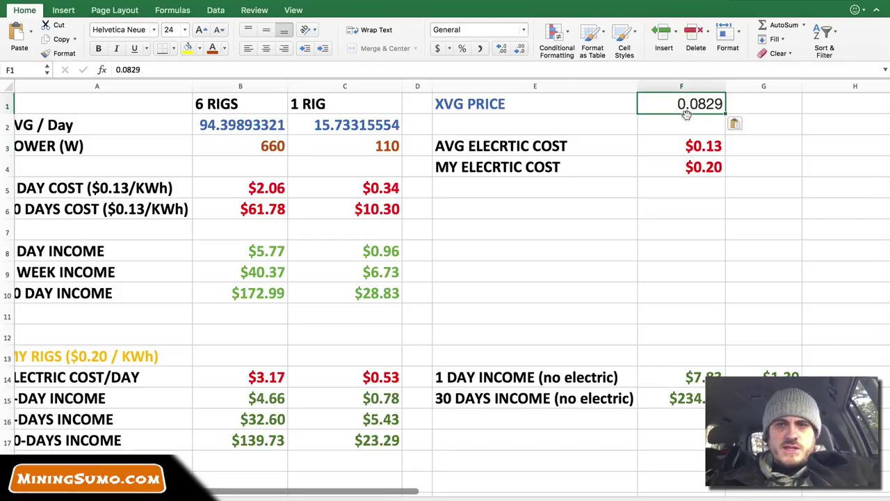
left_click(684, 125)
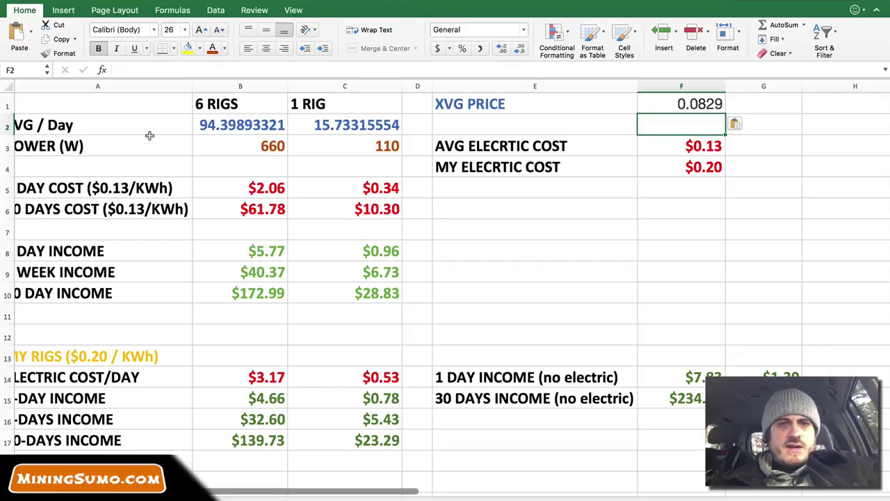
scroll(169, 126, "left", 1)
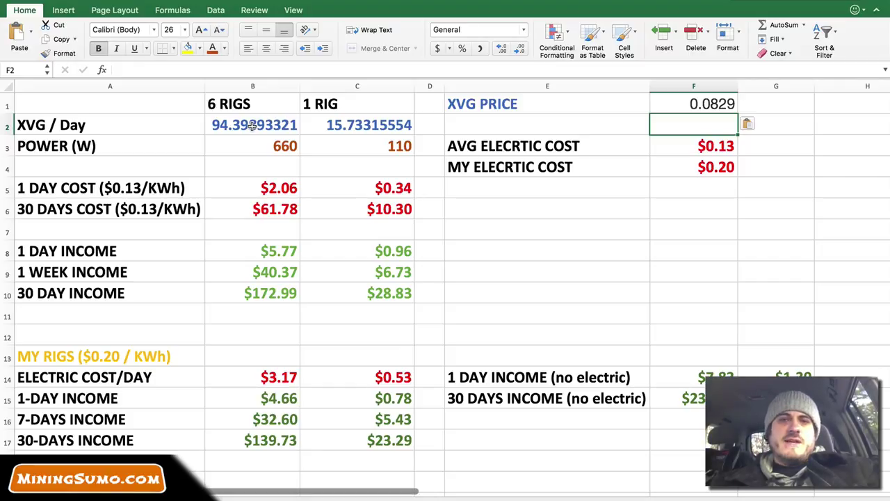
Switch to the AntMinePool wallet page in Chrome and highlight the total of the last 24 hours' payouts.
key("super+Tab")
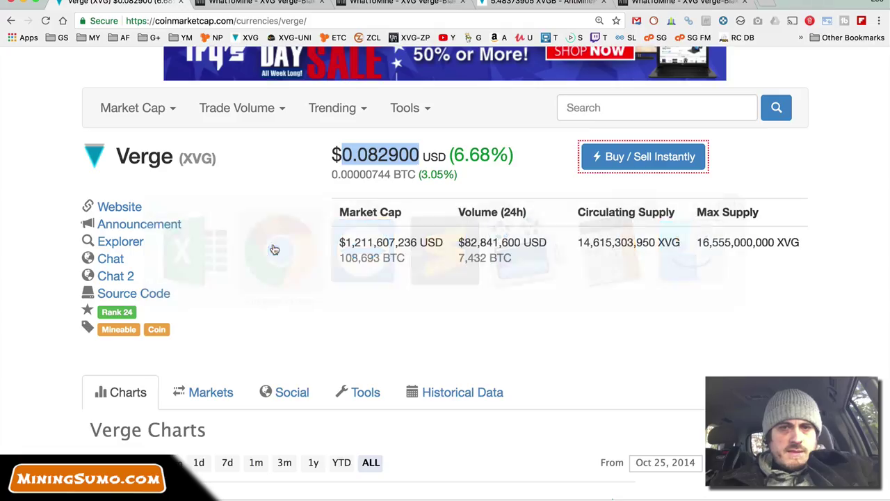
left_click(274, 251)
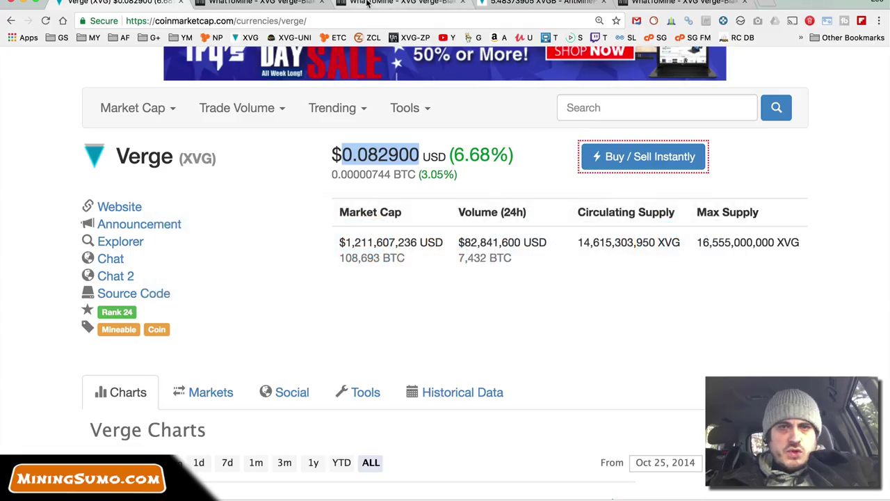
left_click(532, 3)
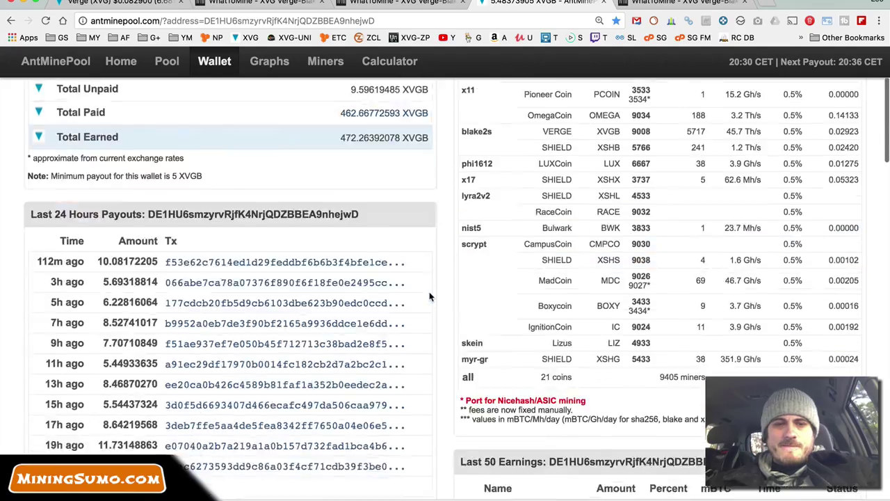
scroll(429, 296, "down", 10)
scroll(429, 296, "up", 5)
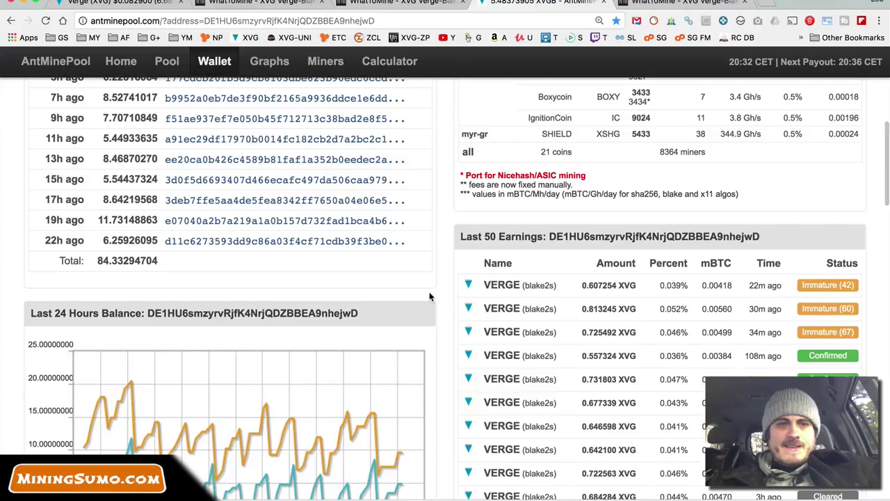
scroll(430, 296, "down", 1)
scroll(429, 297, "up", 3)
scroll(429, 297, "up", 1)
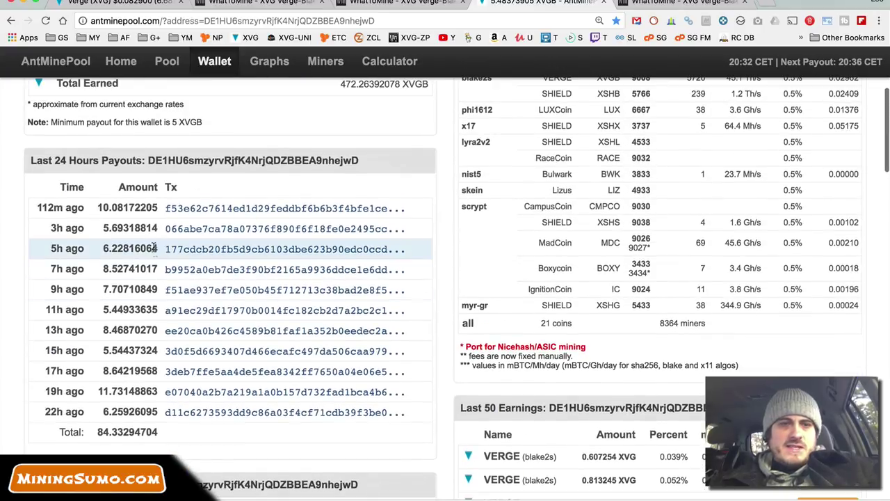
double_click(132, 432)
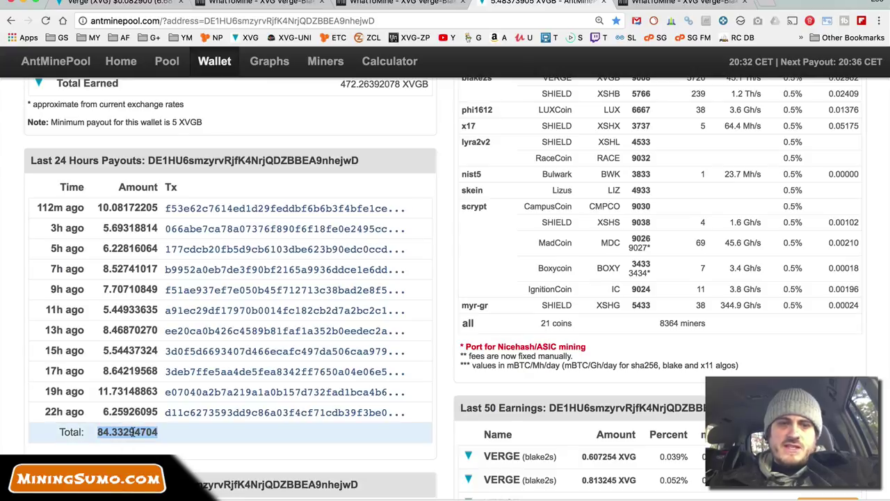
Highlight the newest immature and confirmed Verge entries in the Last 50 Earnings list to review them.
scroll(599, 342, "down", 5)
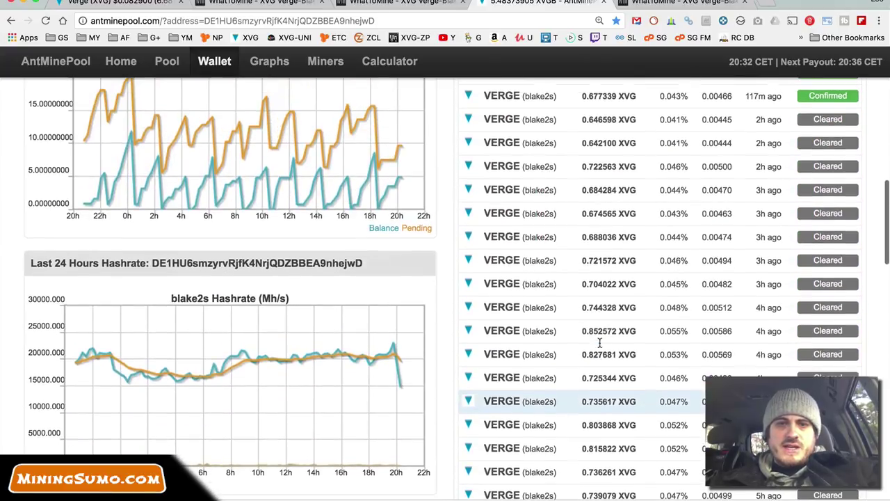
scroll(599, 342, "up", 5)
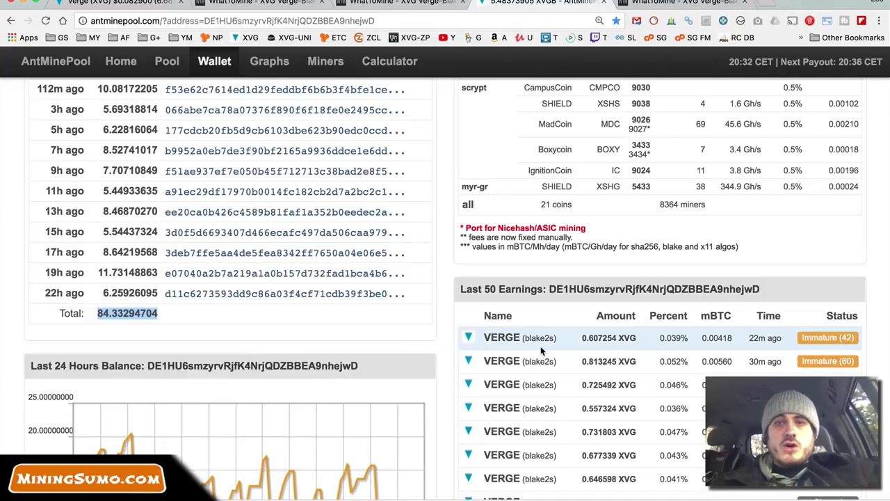
left_click_drag(699, 386, 485, 336)
left_click_drag(696, 459, 494, 337)
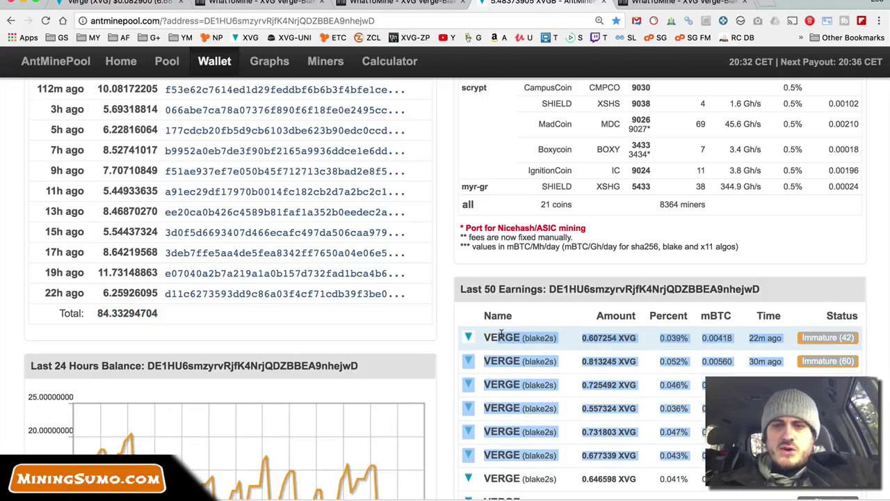
left_click_drag(595, 438, 615, 329)
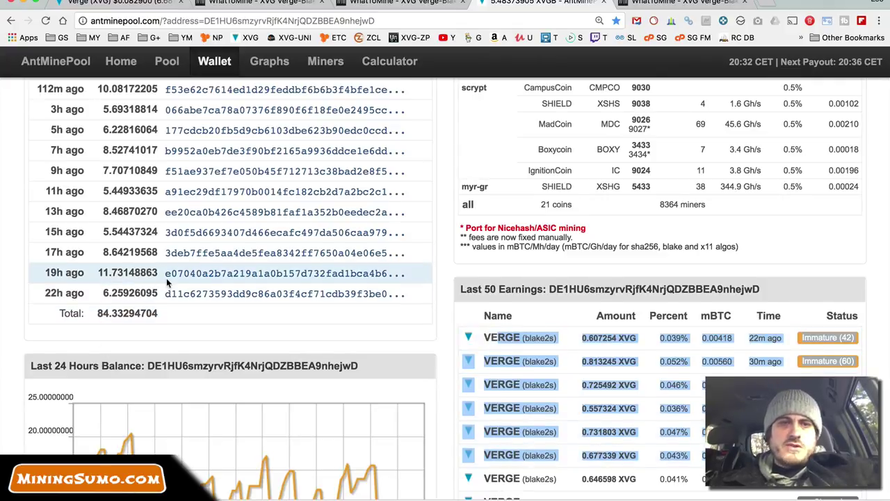
Examine the wallet's 24-hour hashrate graph and the hashrates of the individual dual miners, and return to the 24-hour payouts.
scroll(166, 281, "up", 3)
scroll(166, 282, "down", 8)
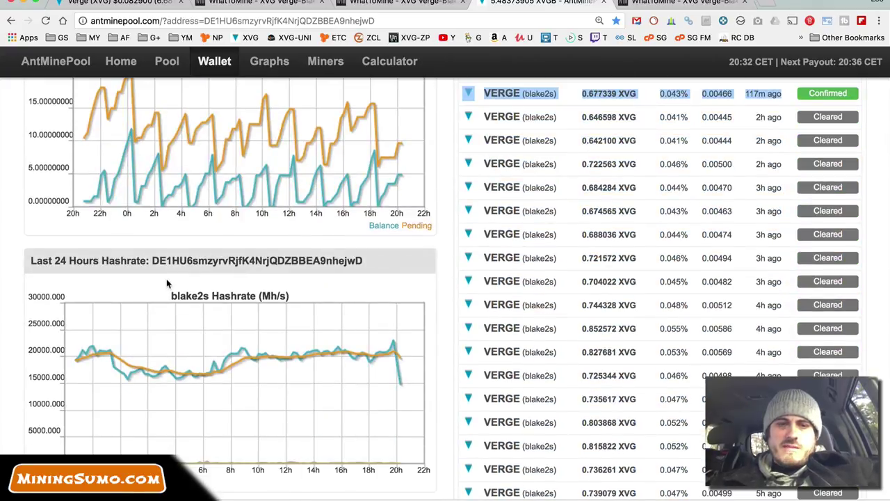
scroll(380, 286, "down", 6)
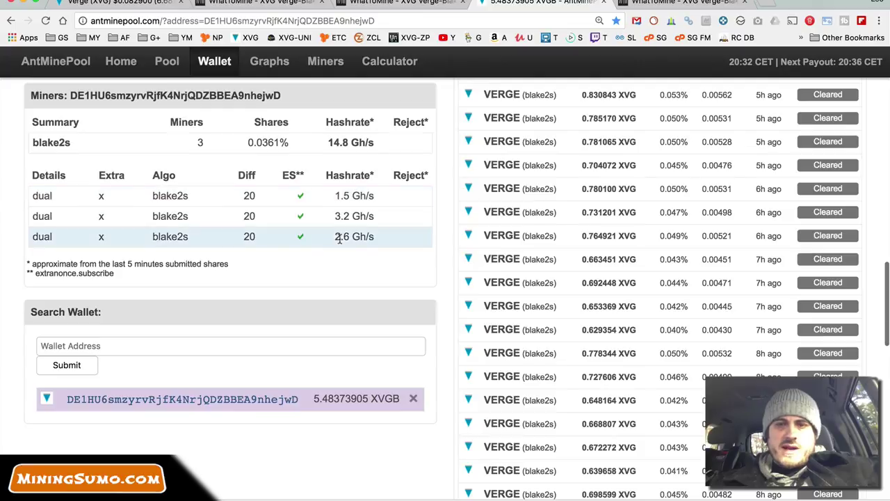
scroll(364, 241, "up", 10)
scroll(363, 242, "up", 3)
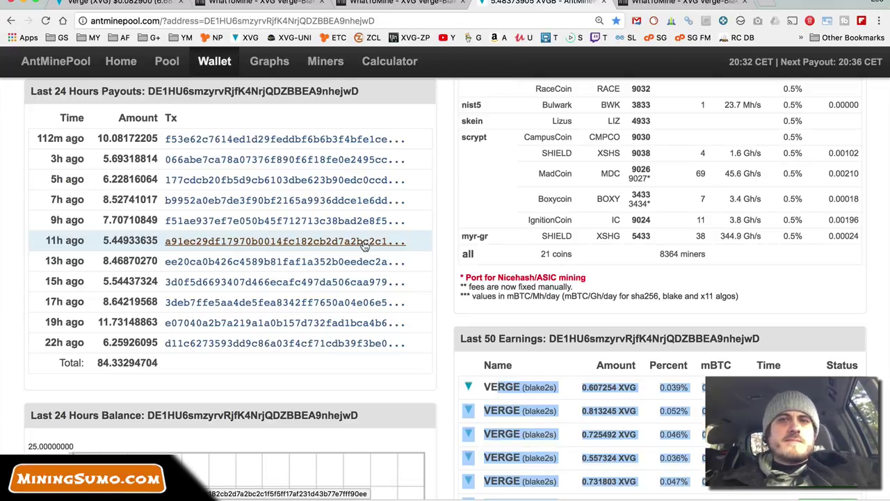
scroll(363, 245, "down", 1)
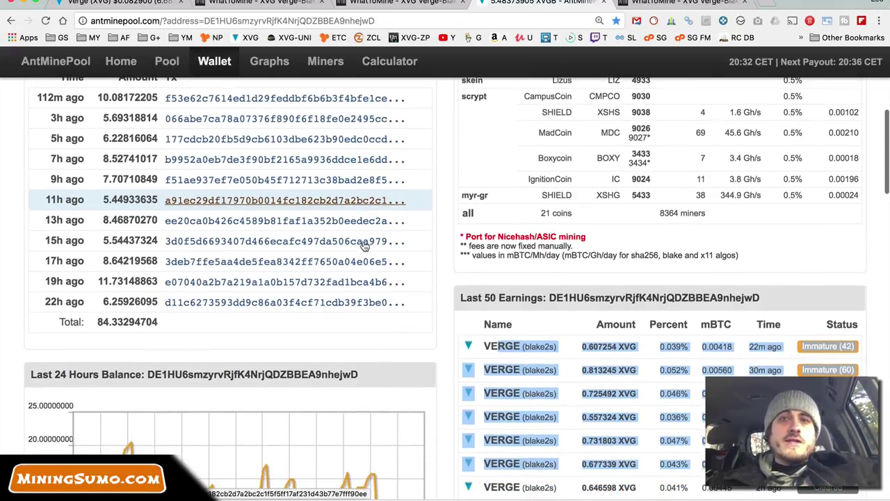